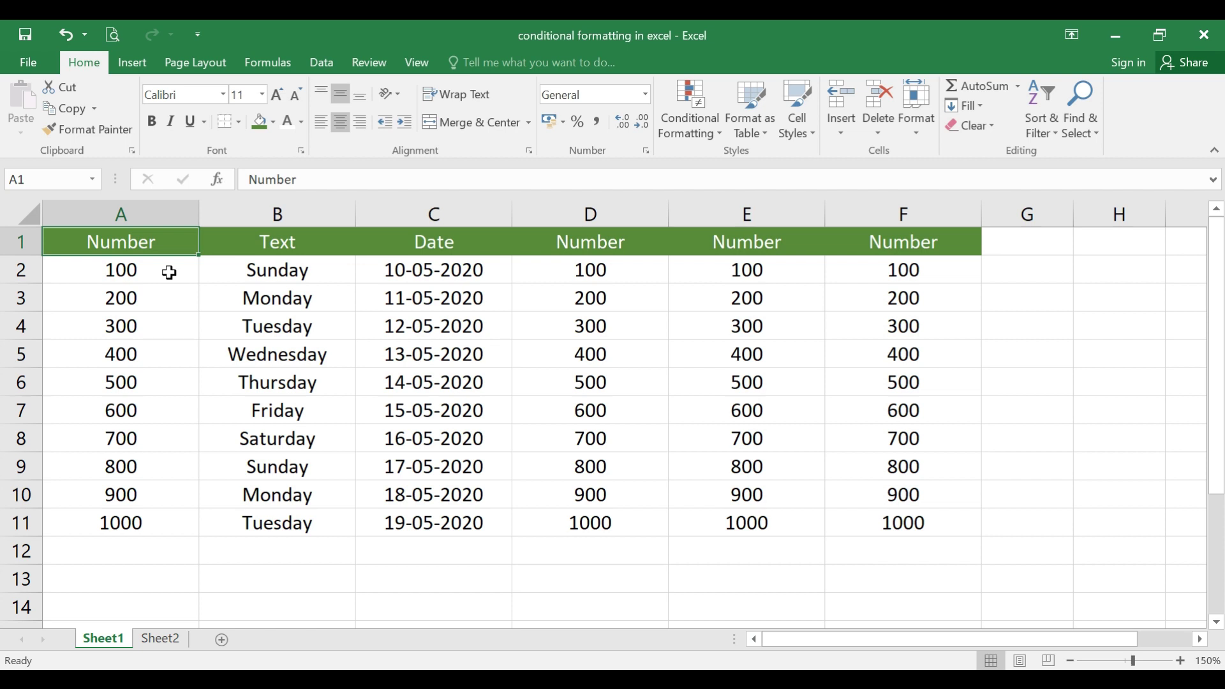
Highlight the numbers in A2:A11 that are greater than 500 with Light Red Fill with Dark Red Text
left_click_drag(168, 272, 167, 523)
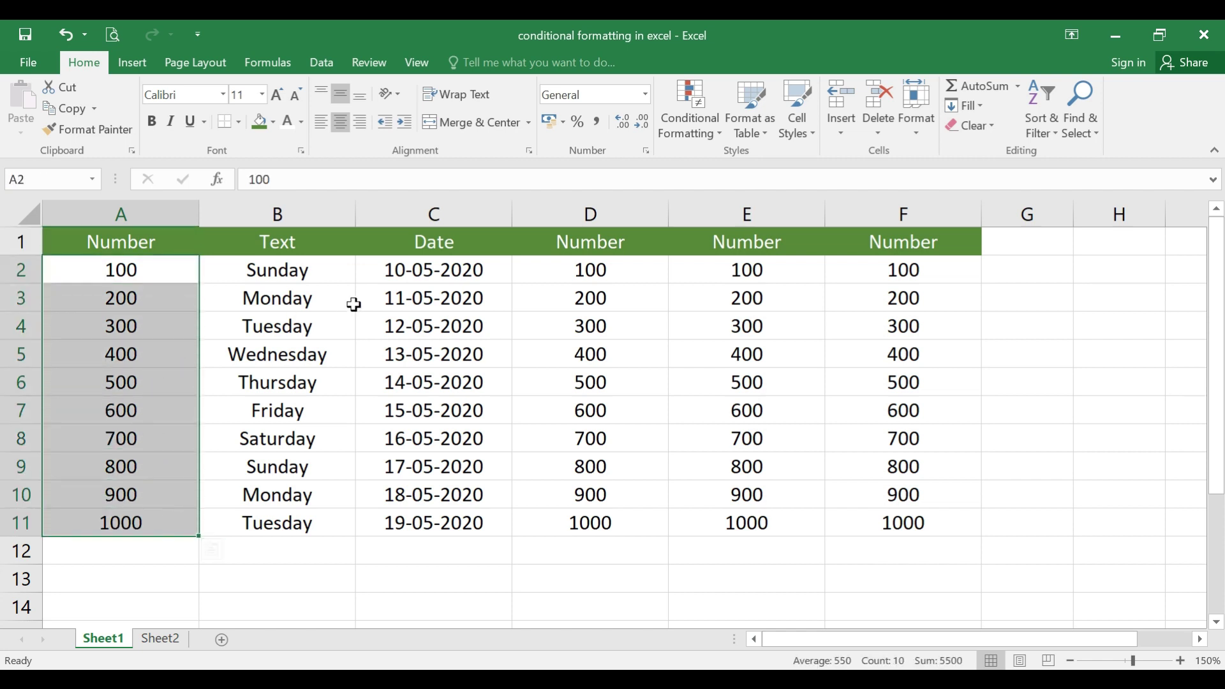
left_click(711, 138)
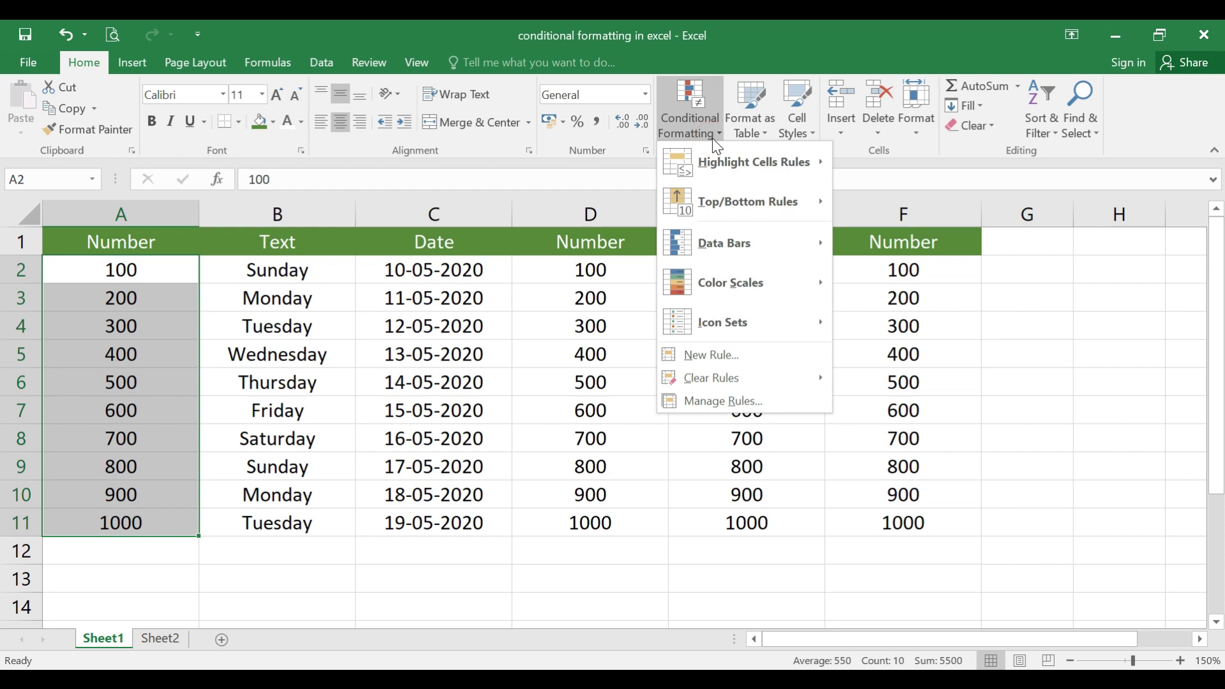
mouse_move(723, 164)
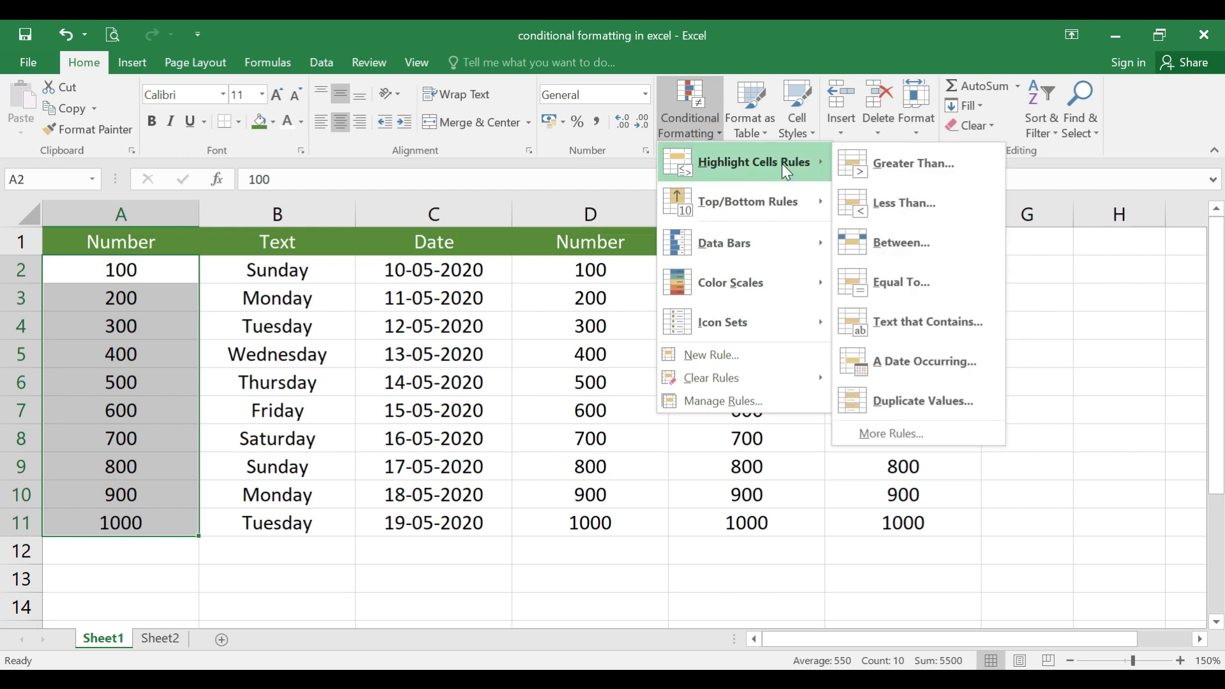
left_click(914, 164)
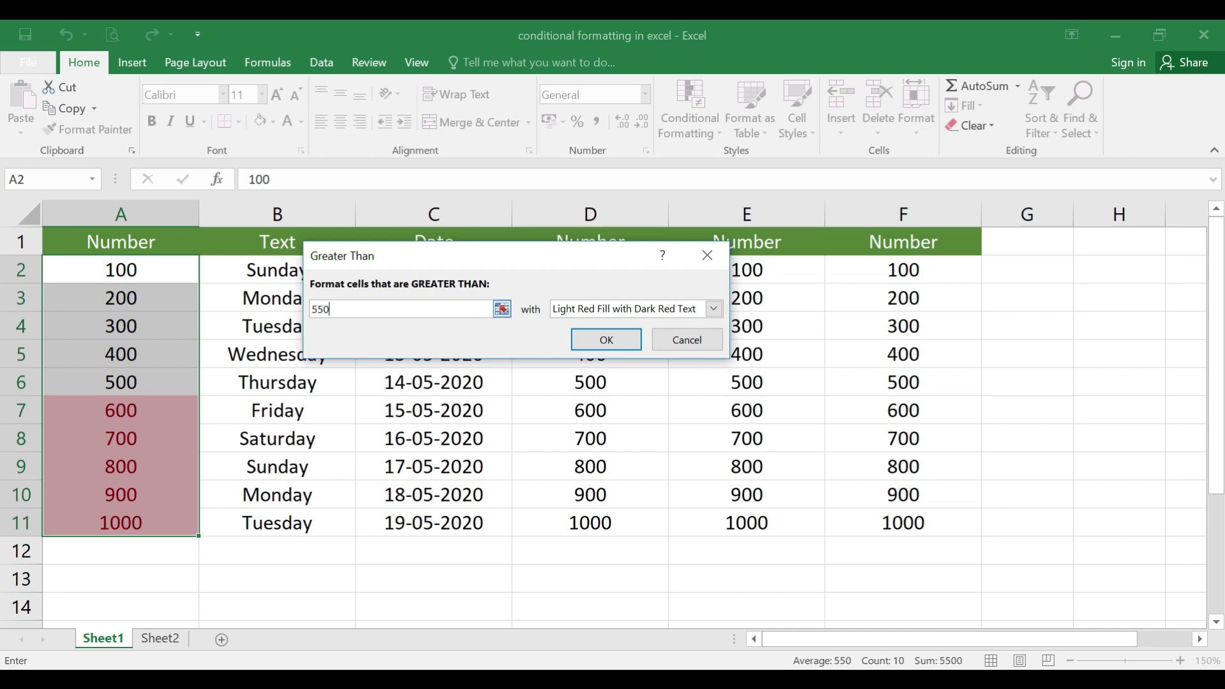
left_click_drag(370, 309, 311, 309)
type("500")
left_click(596, 342)
left_click(163, 408)
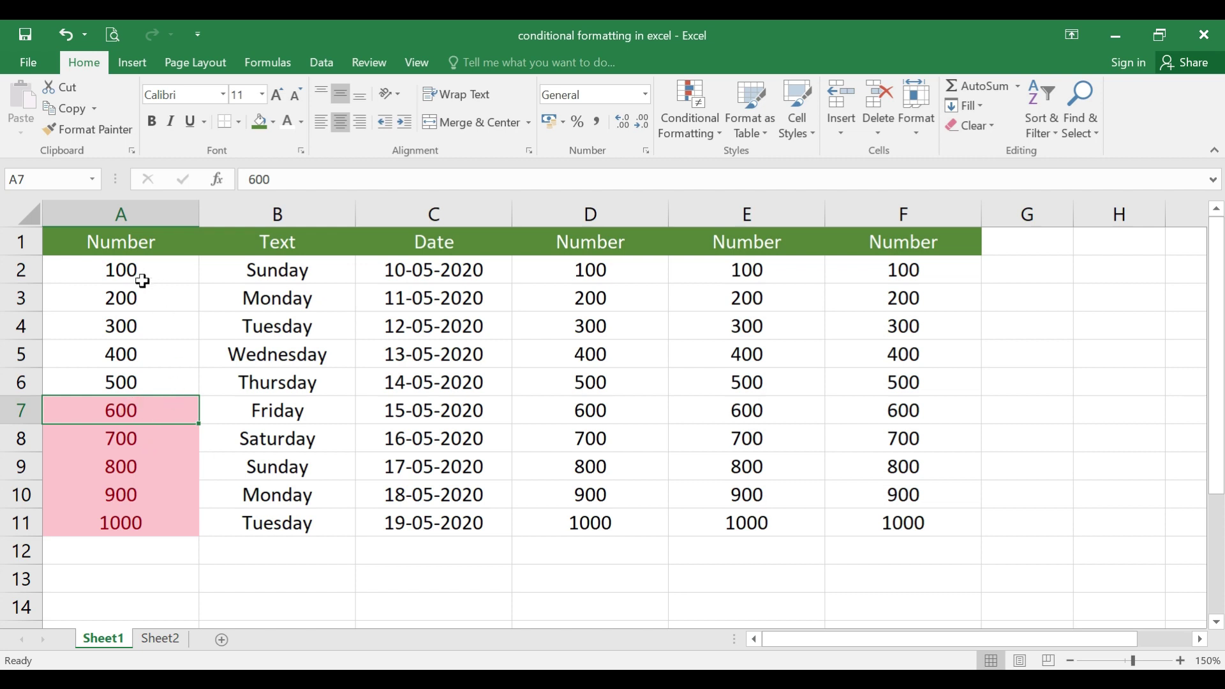
Change the value in cell A3 to 600 to test the greater-than rule
left_click(143, 301)
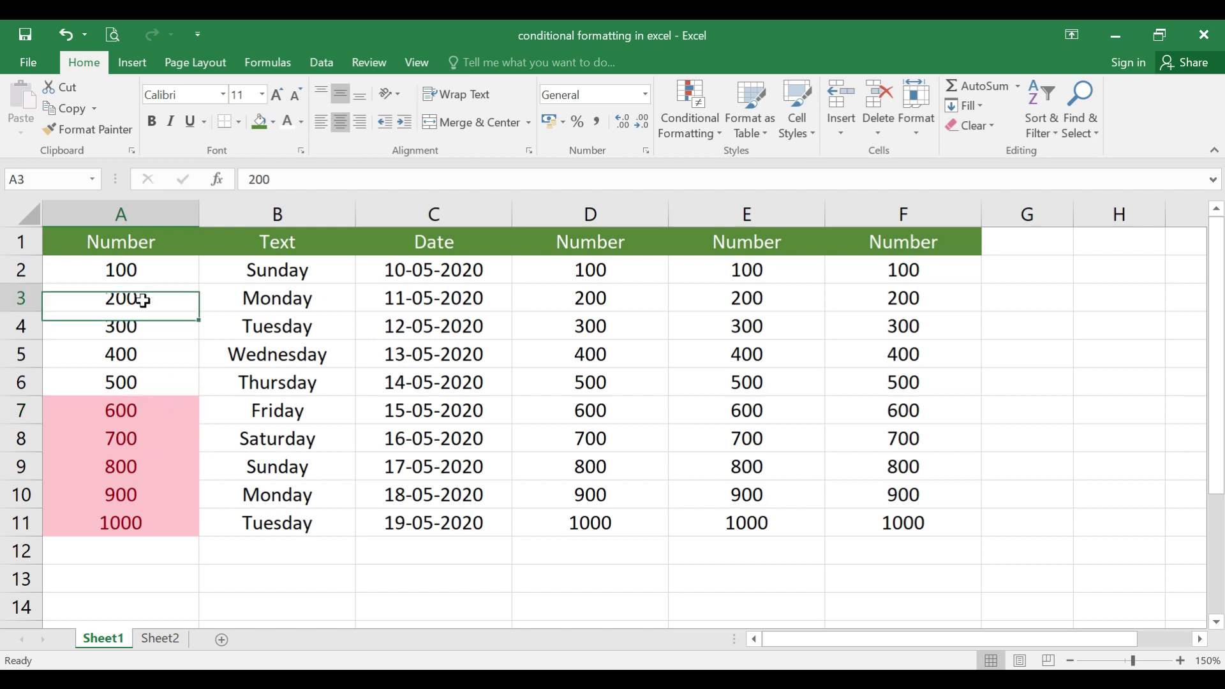
type("600")
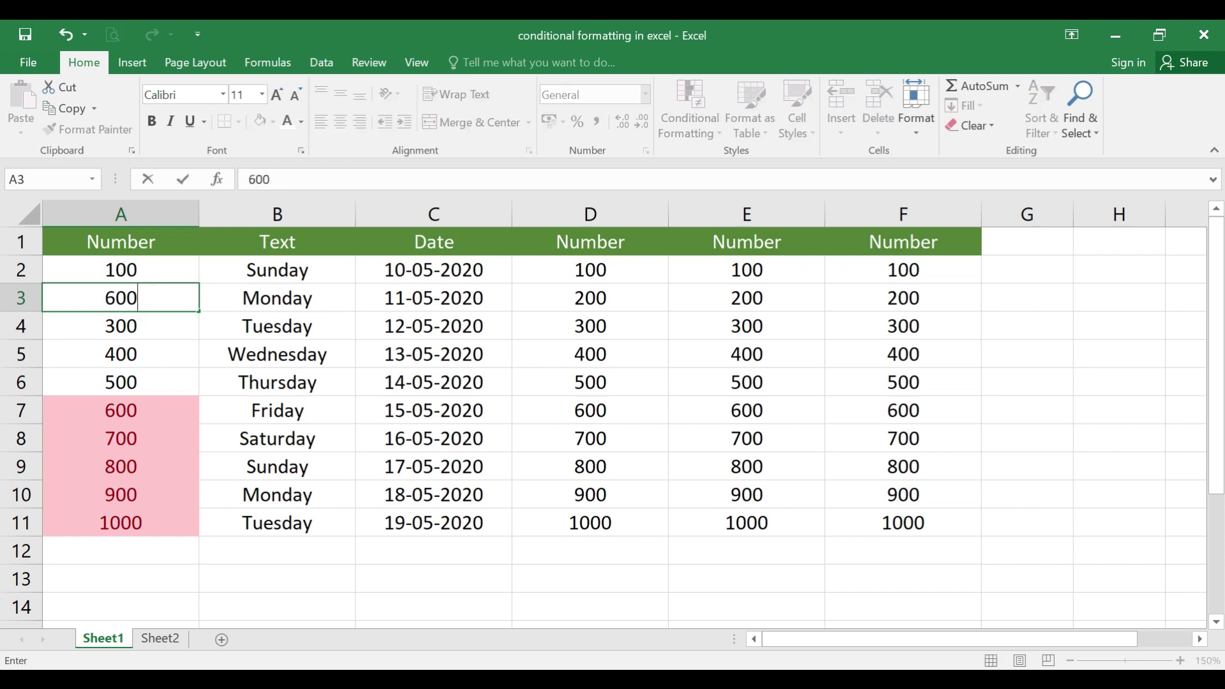
key("Return")
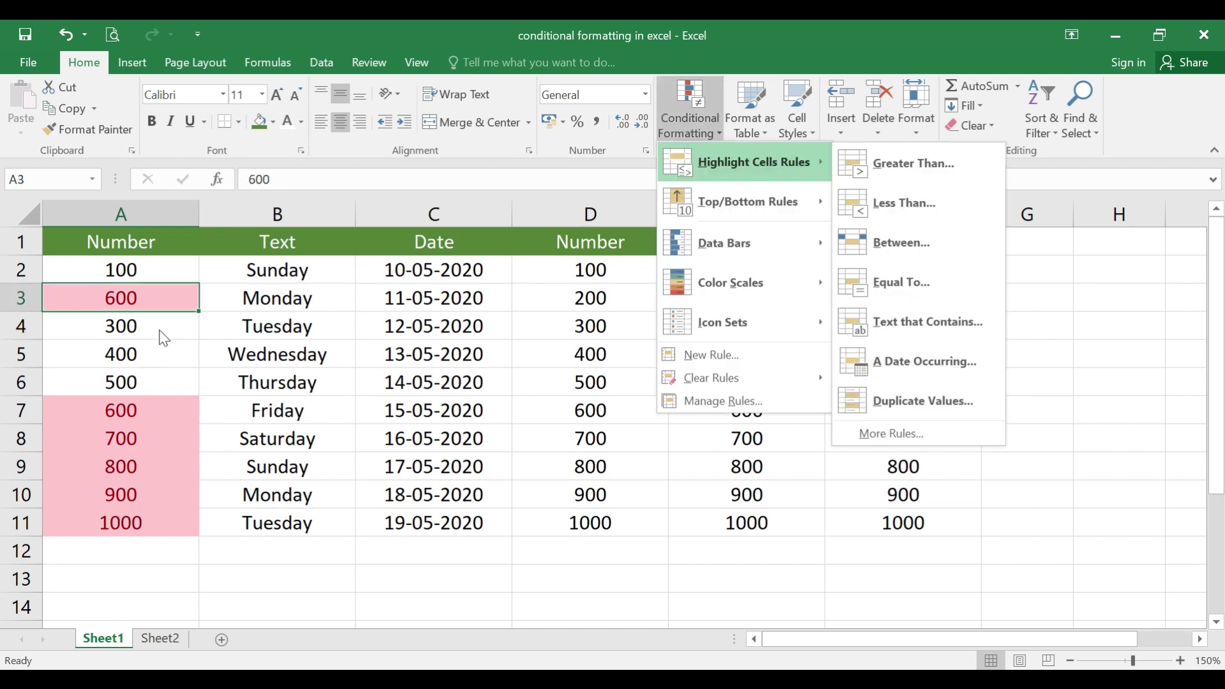
left_click(165, 298)
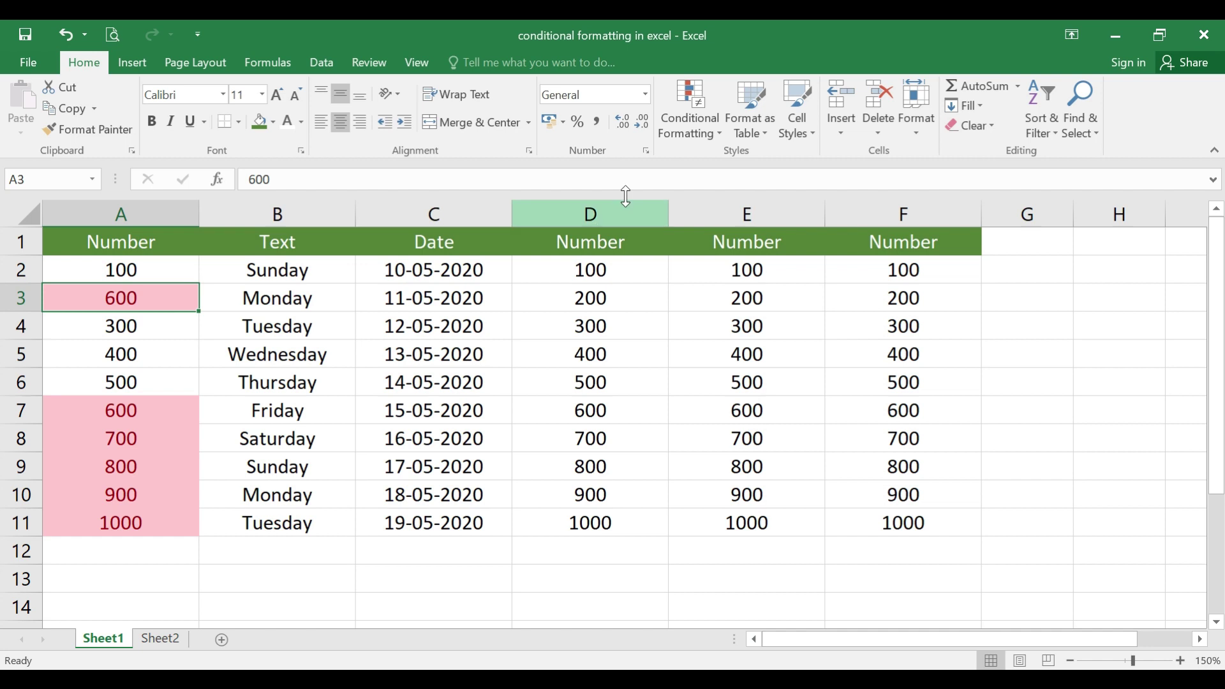
left_click(717, 129)
mouse_move(741, 166)
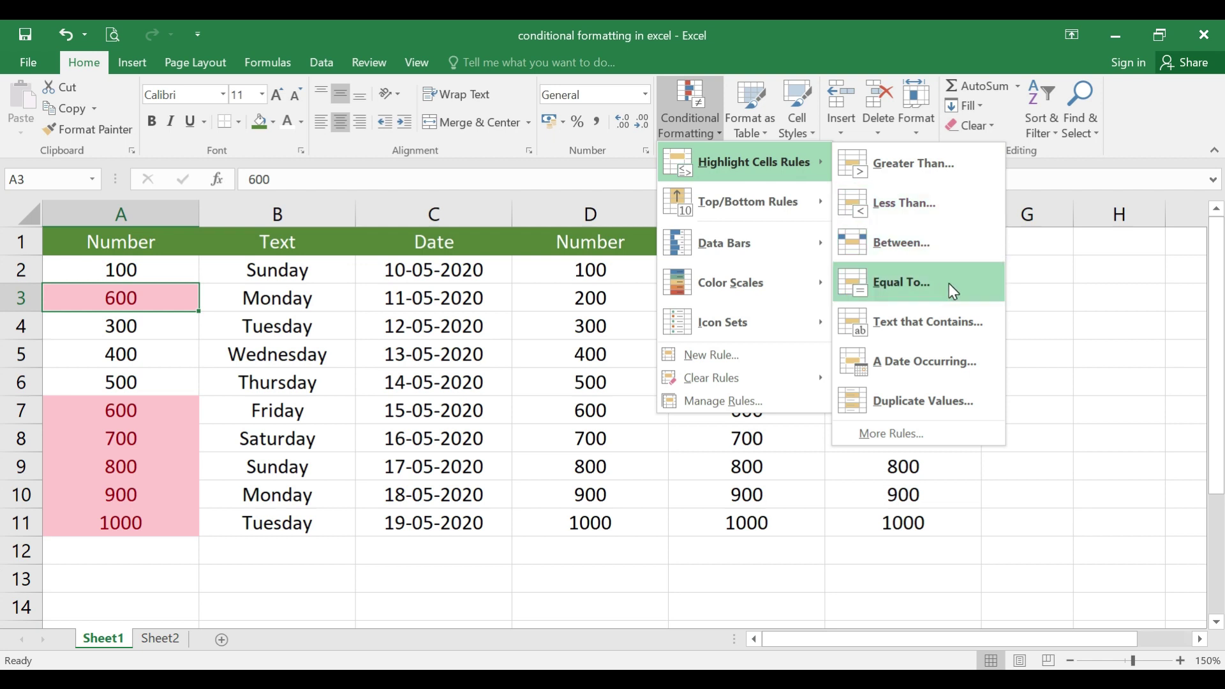
left_click(316, 354)
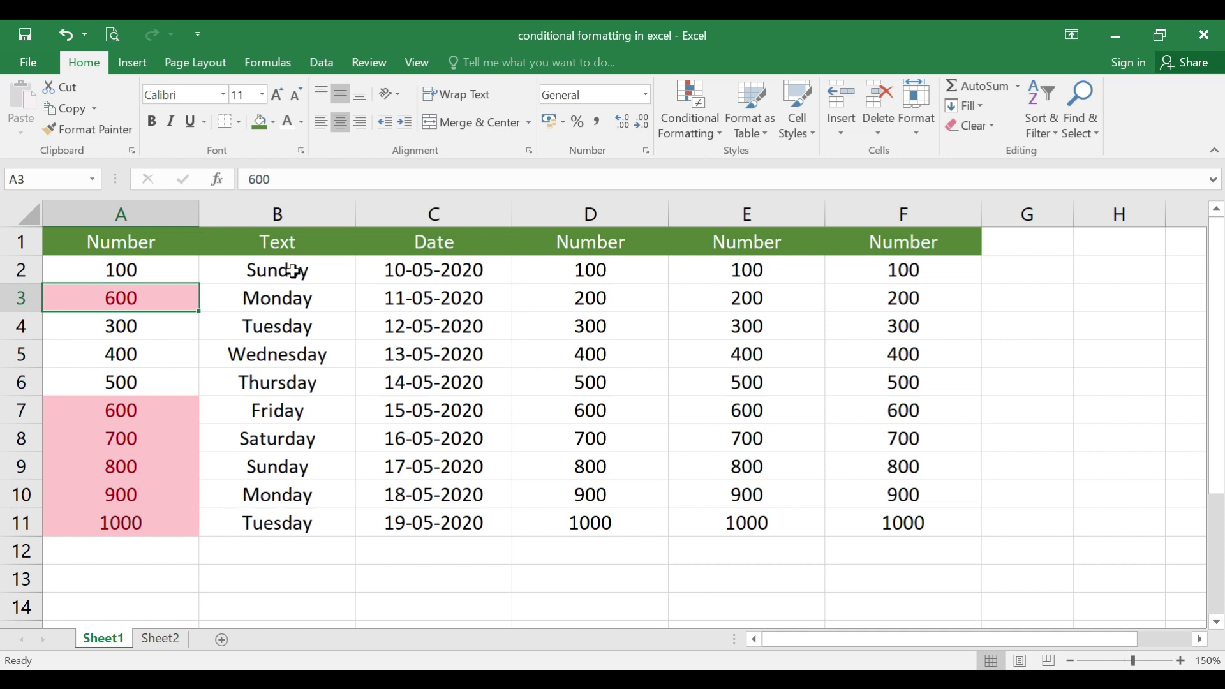
Highlight the cells in B2:B11 that contain the text Monday with Light Red Fill with Dark Red Text
left_click_drag(295, 267, 273, 509)
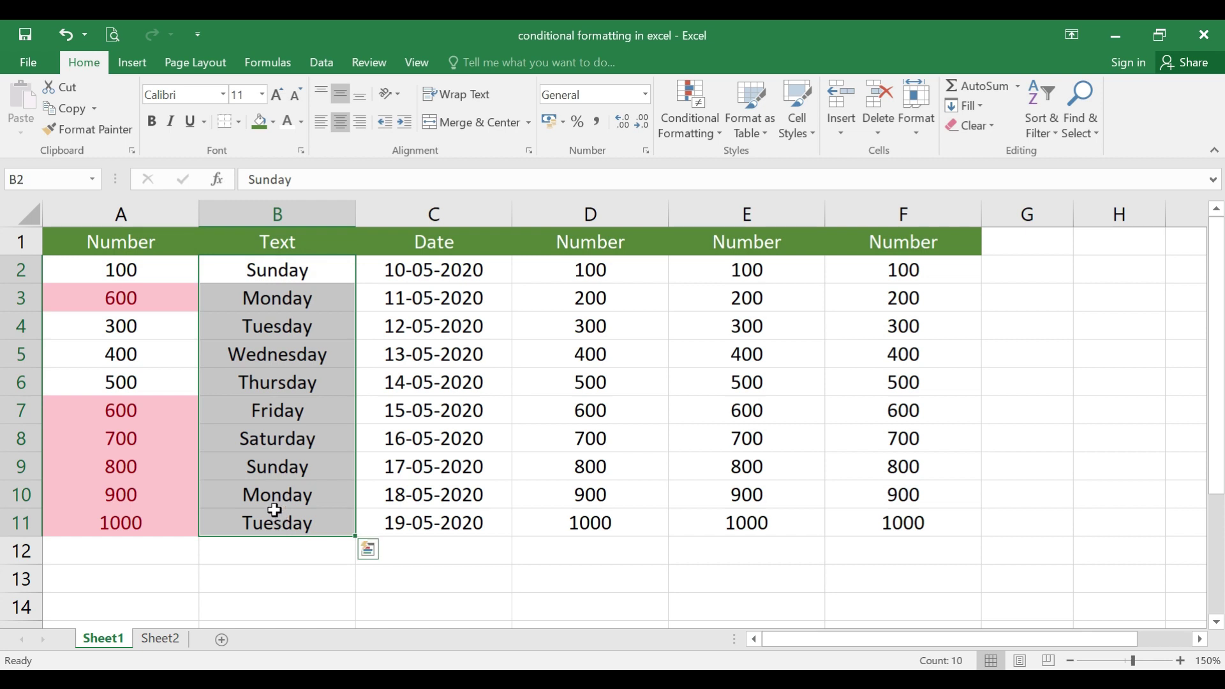
left_click(716, 144)
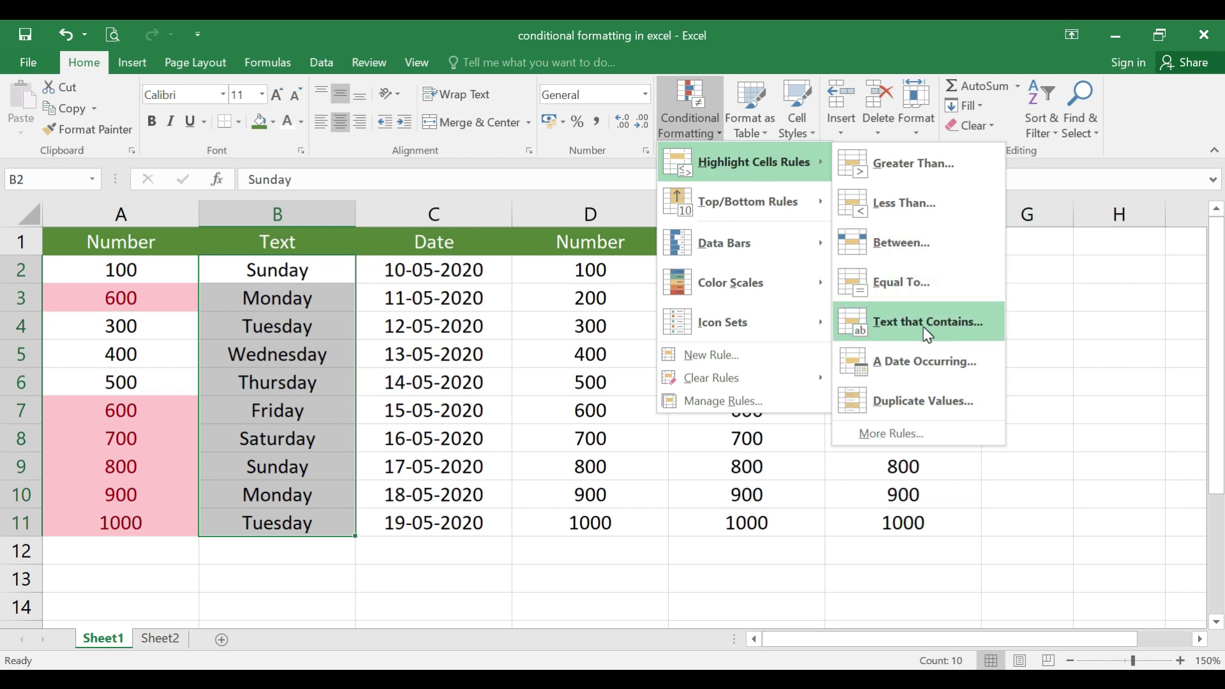
left_click(926, 335)
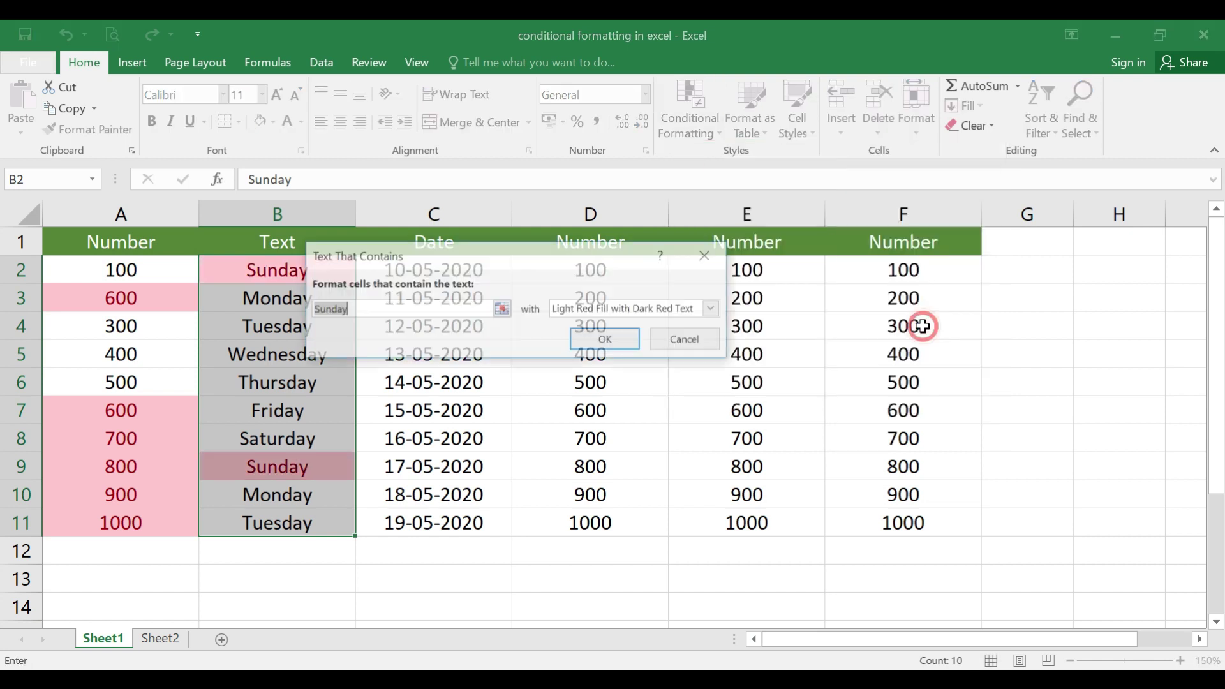
left_click_drag(643, 226, 645, 224)
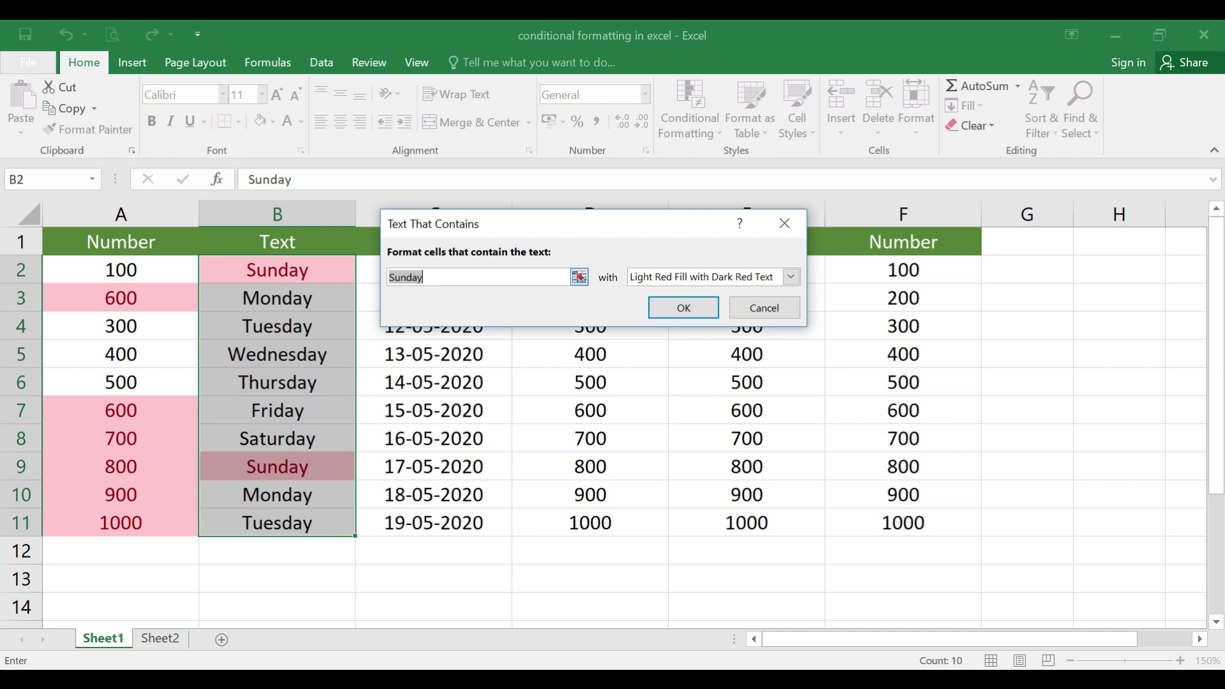
left_click(437, 276)
left_click_drag(438, 276, 391, 277)
type("Monday")
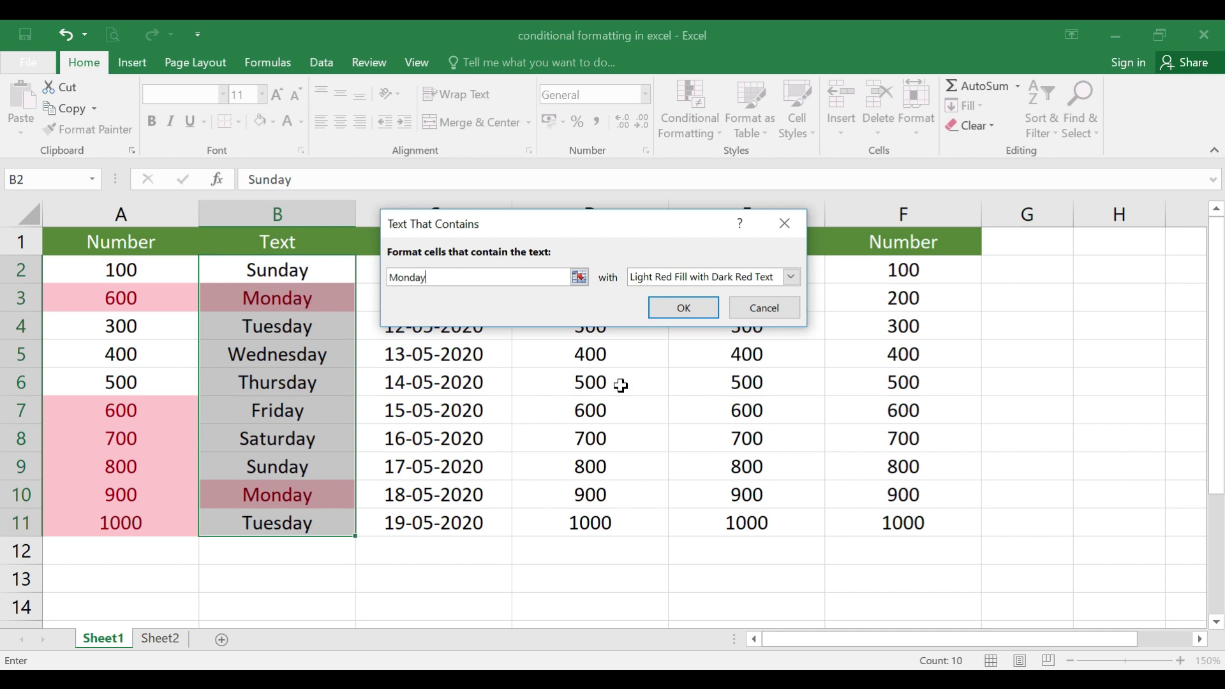
left_click(682, 309)
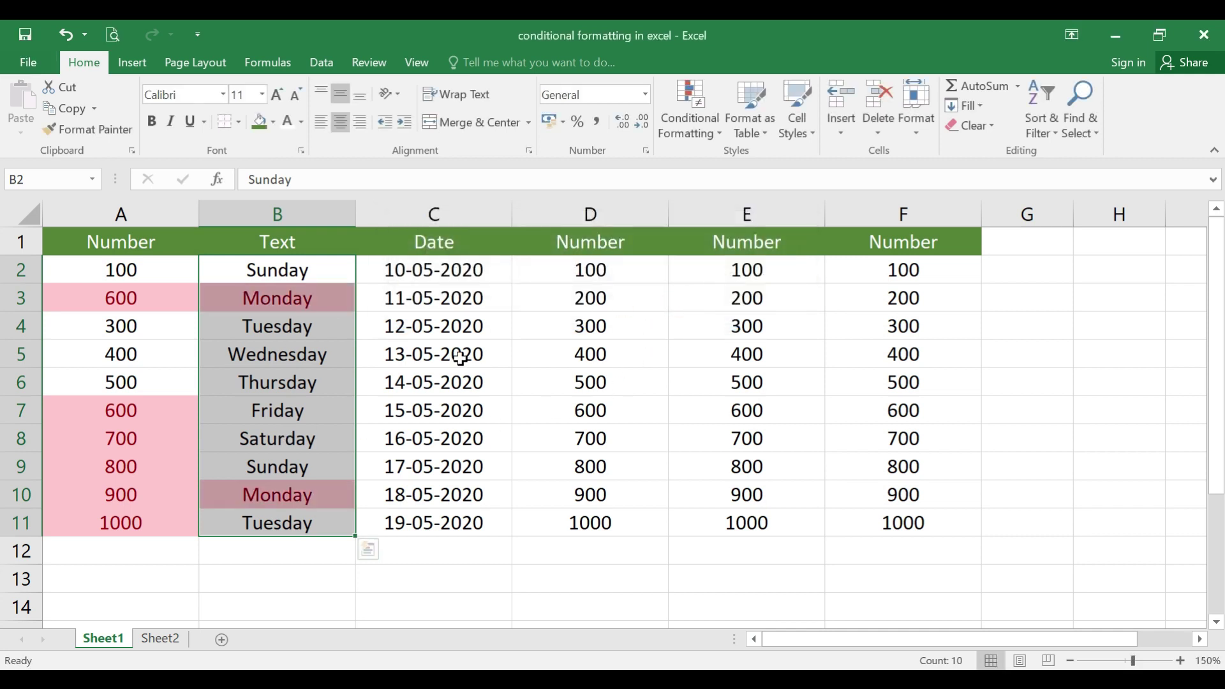
left_click(398, 367)
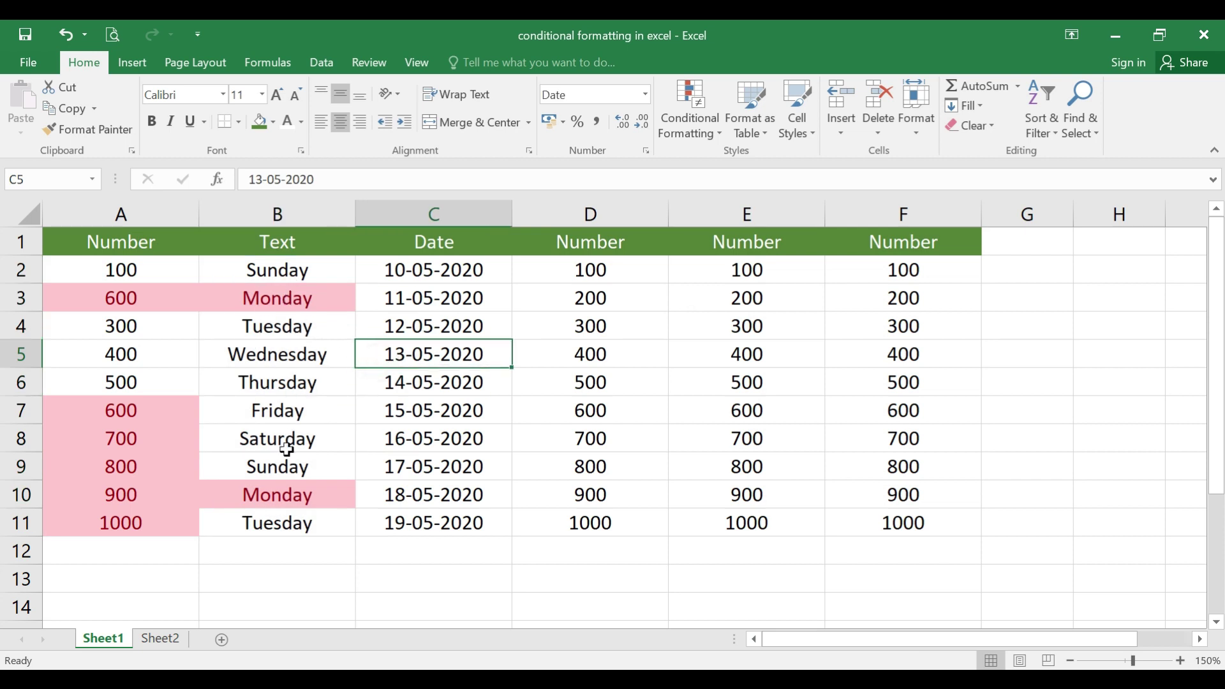
left_click(329, 300)
Highlight the dates in C2:C11 that occur next week with Light Red Fill with Dark Red Text
left_click_drag(435, 270, 446, 520)
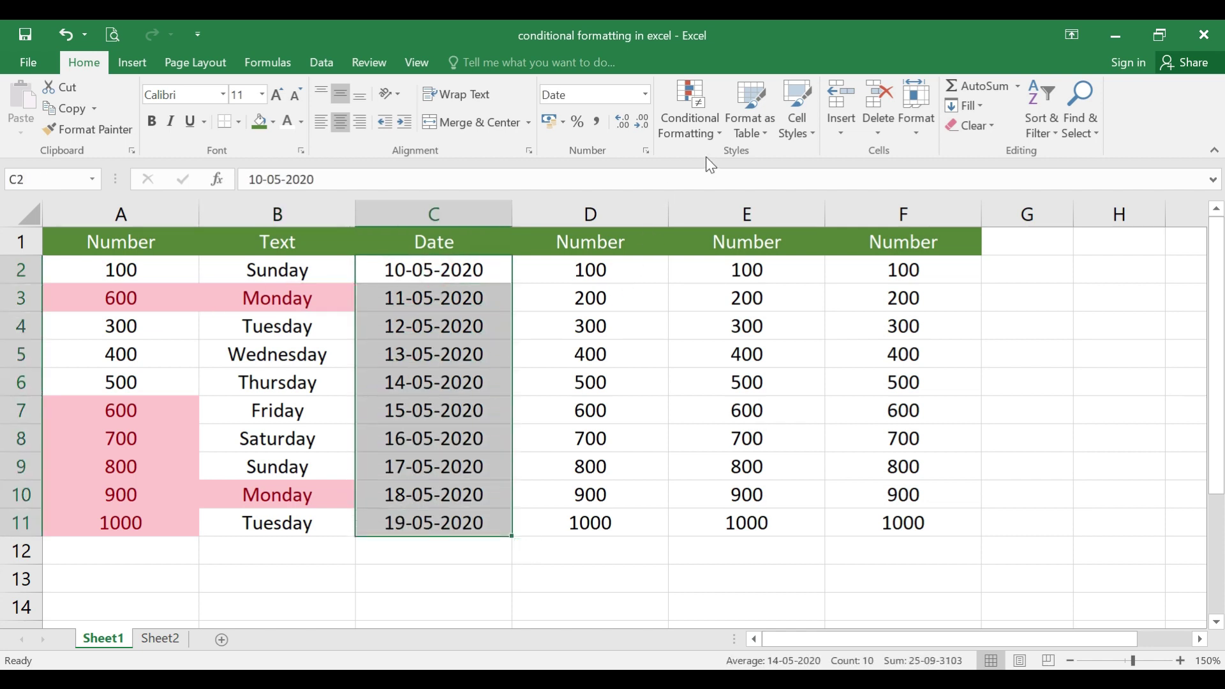
left_click(710, 132)
mouse_move(749, 167)
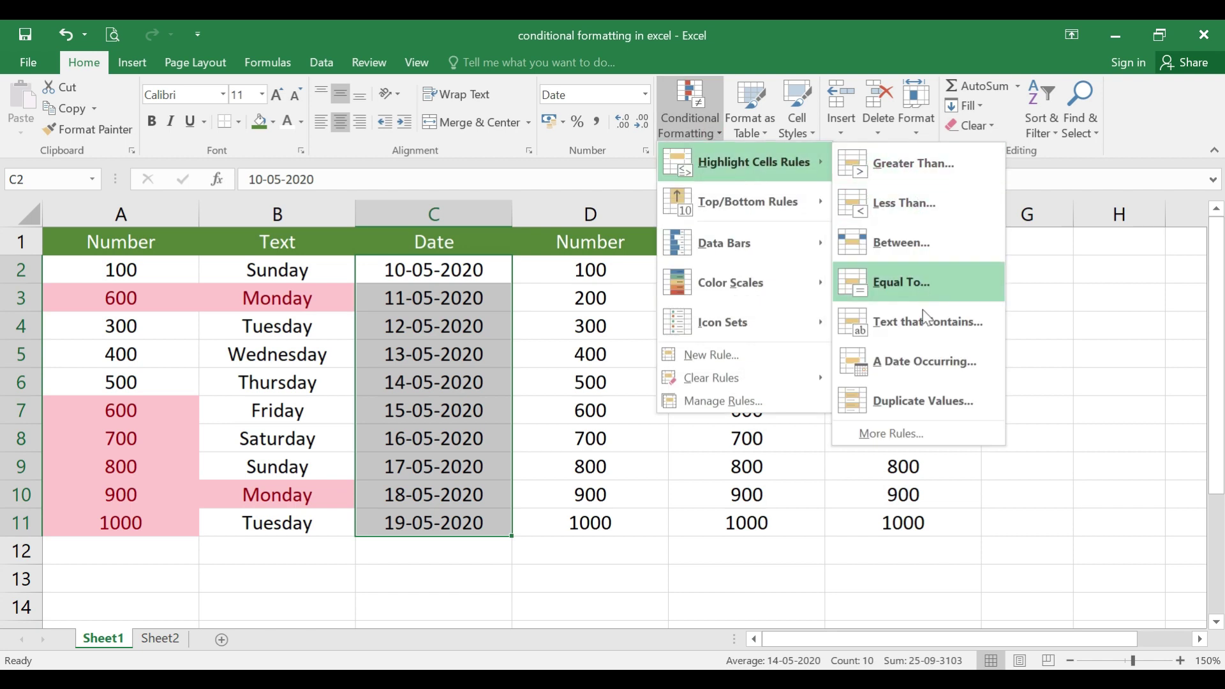
left_click(981, 360)
left_click_drag(655, 196, 762, 178)
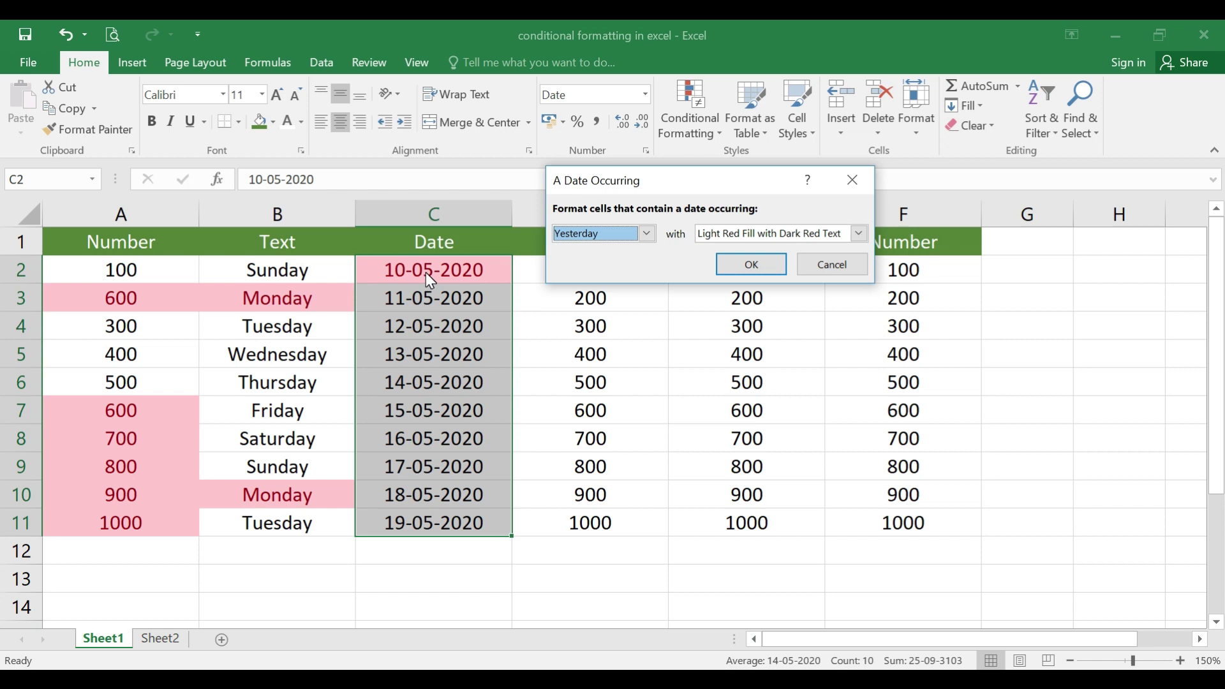
left_click(648, 232)
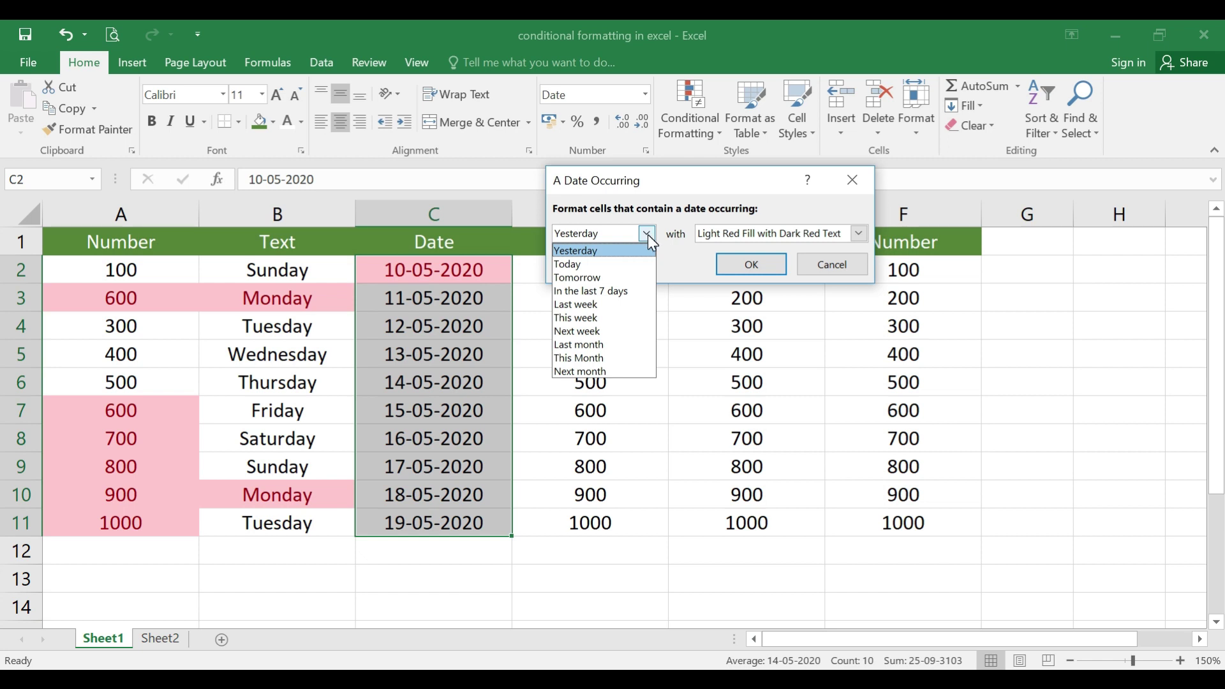
left_click(620, 265)
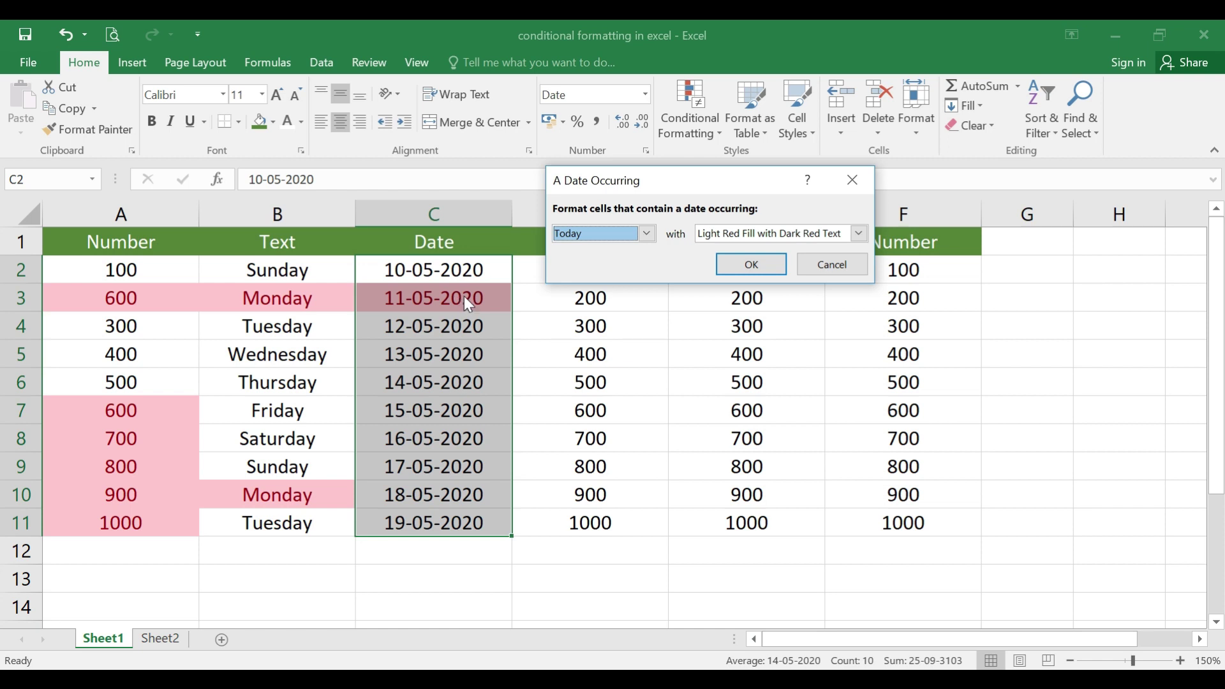
left_click(647, 233)
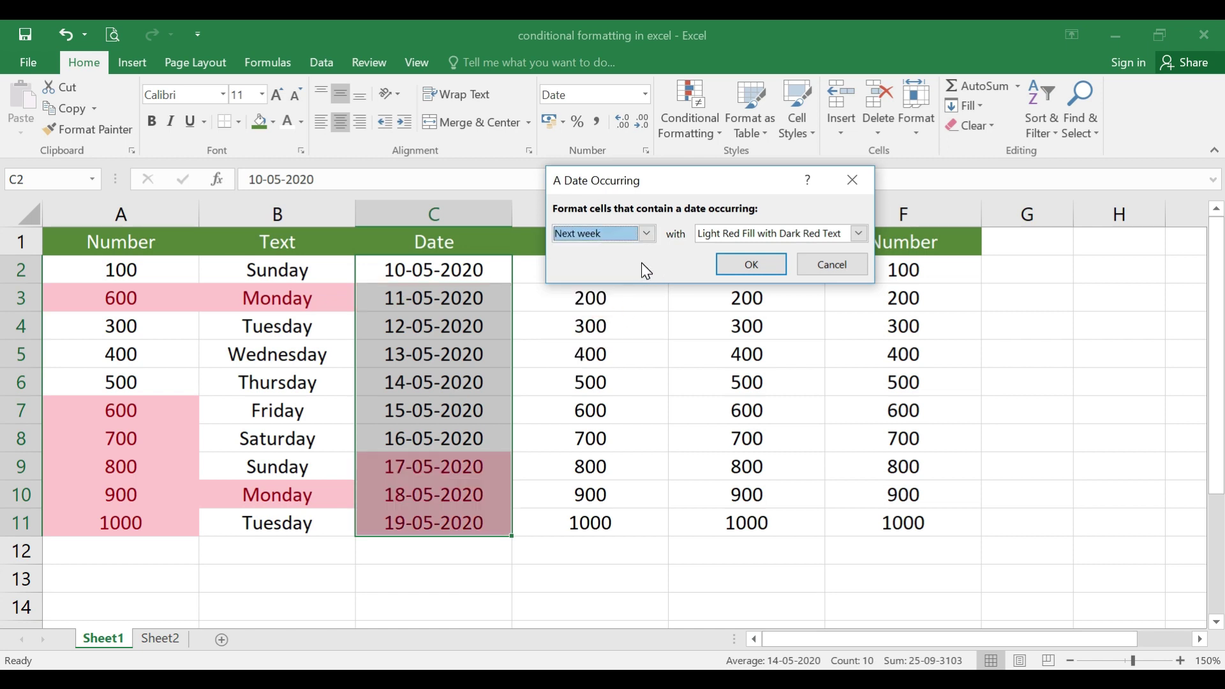
left_click(770, 264)
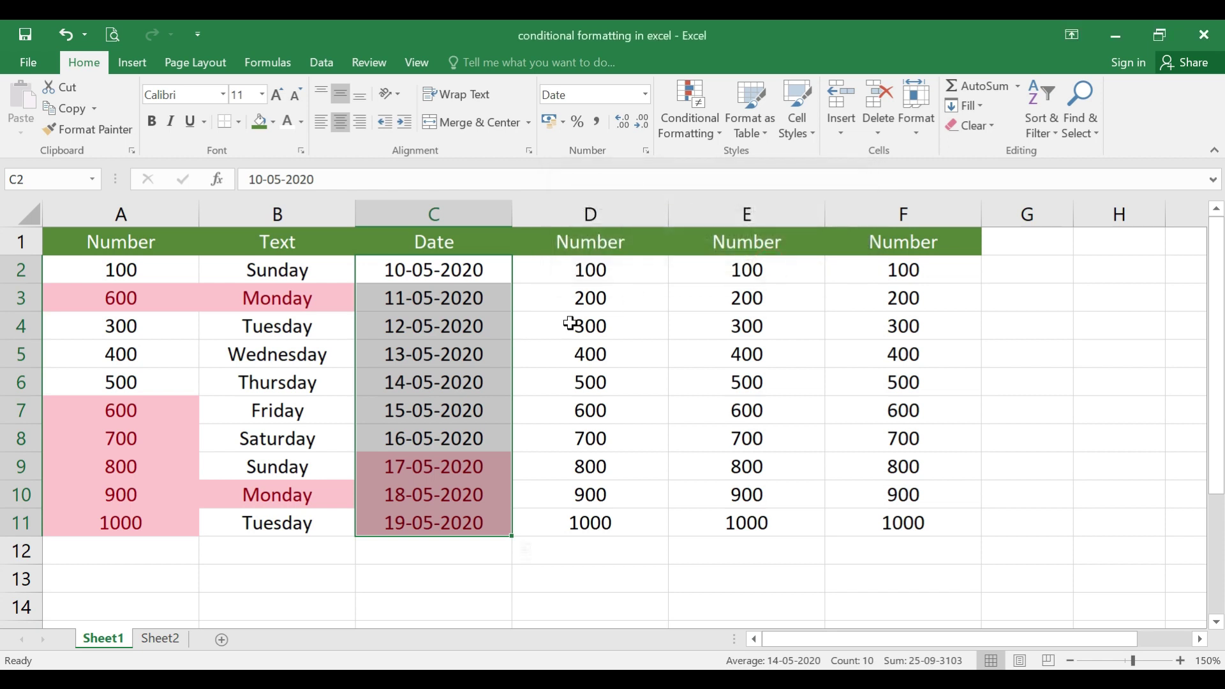
left_click(496, 358)
left_click_drag(499, 277, 486, 520)
left_click(492, 402)
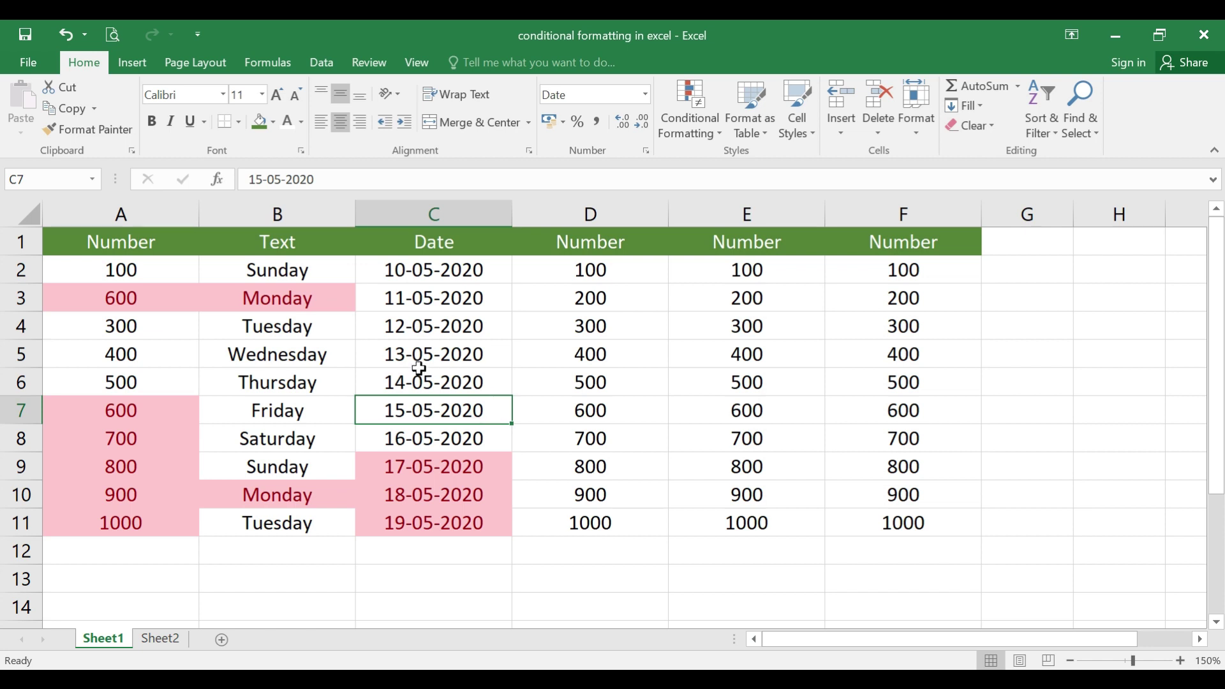
Change the date in cell C4 to 18-05-2020 to test the date rule
left_click(395, 326)
double_click(395, 326)
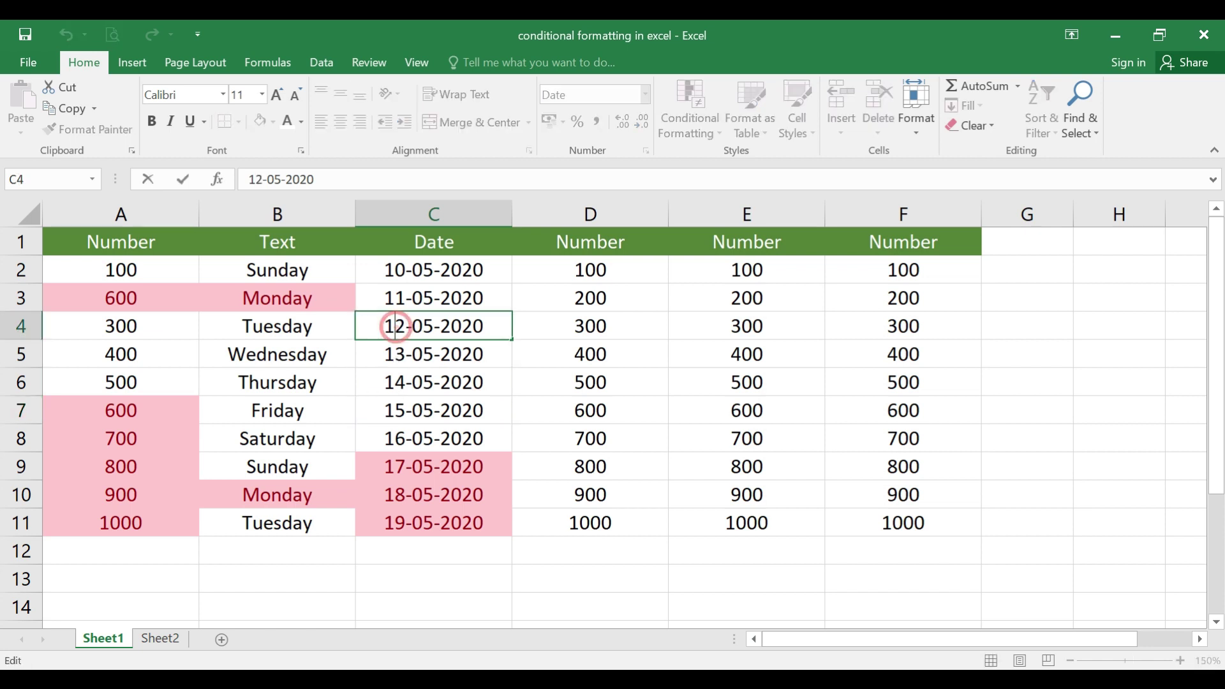
key("BackSpace")
type("8")
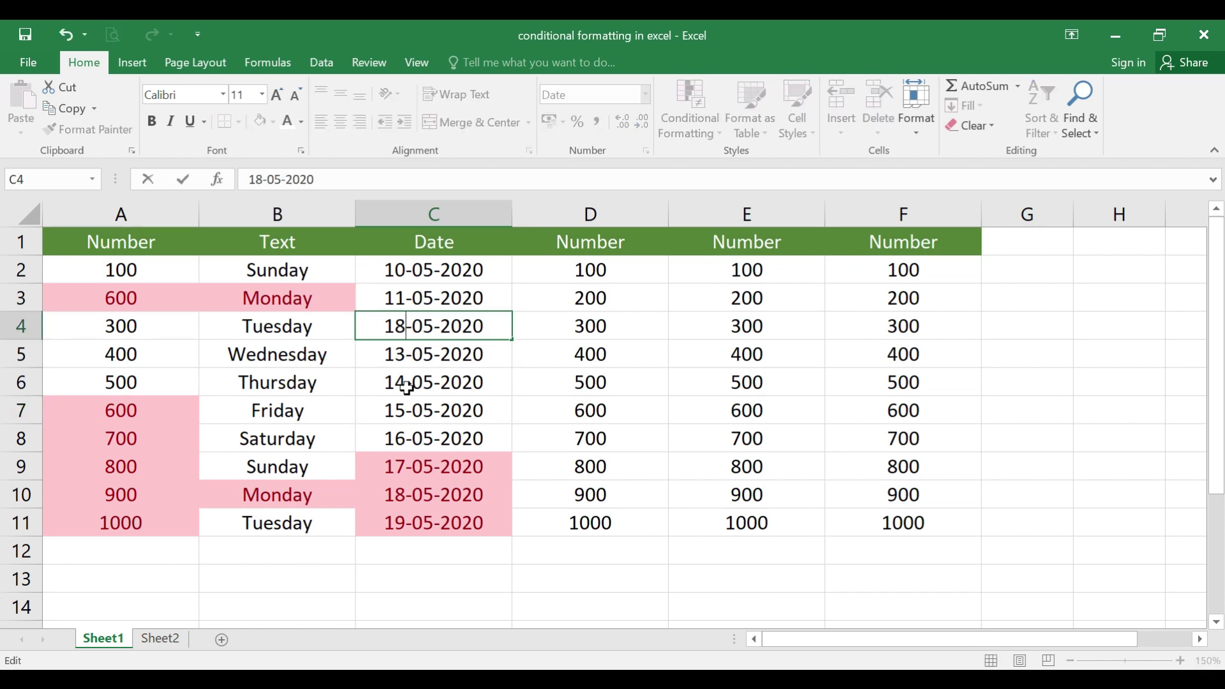
key("Return")
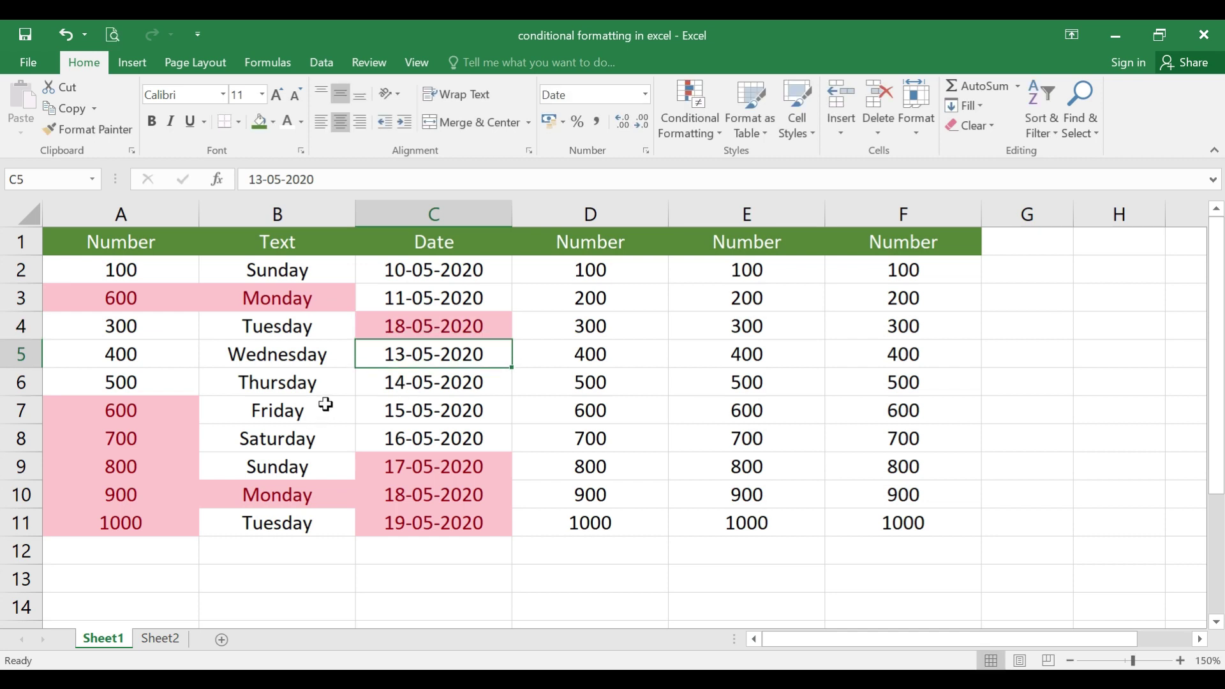
left_click(430, 328)
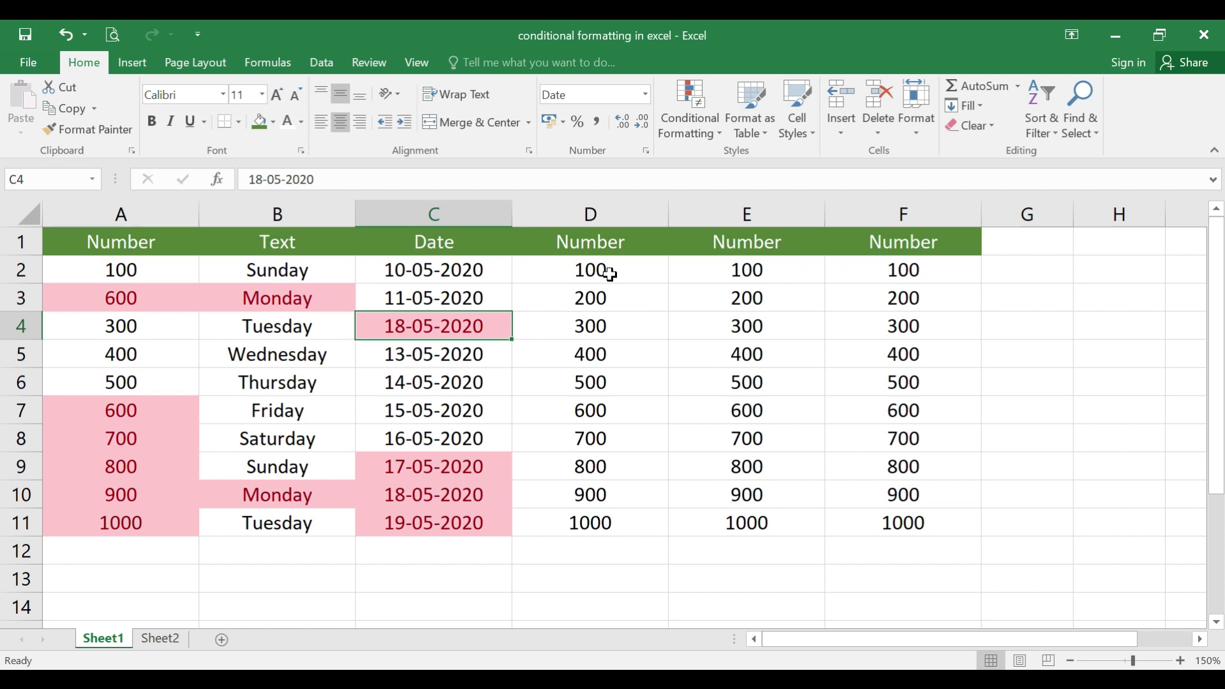
Highlight the top 2 items in D2:D11 with Light Red Fill with Dark Red Text using a top-items rule
left_click_drag(611, 274, 604, 510)
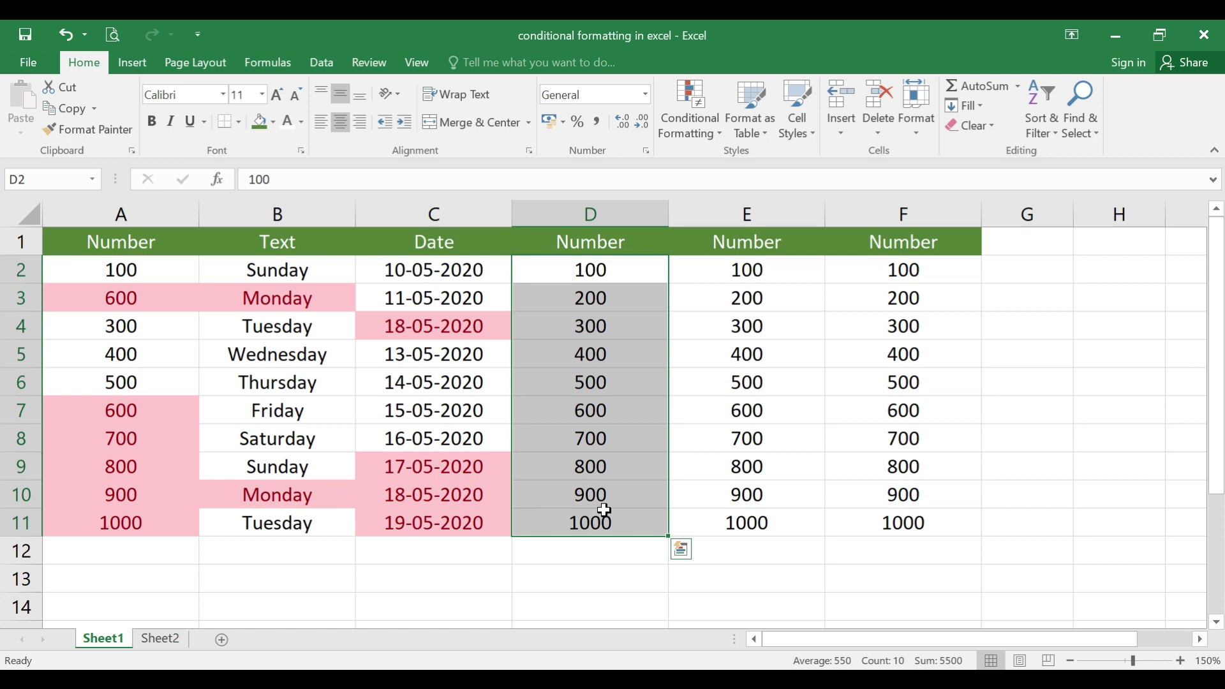
left_click(714, 132)
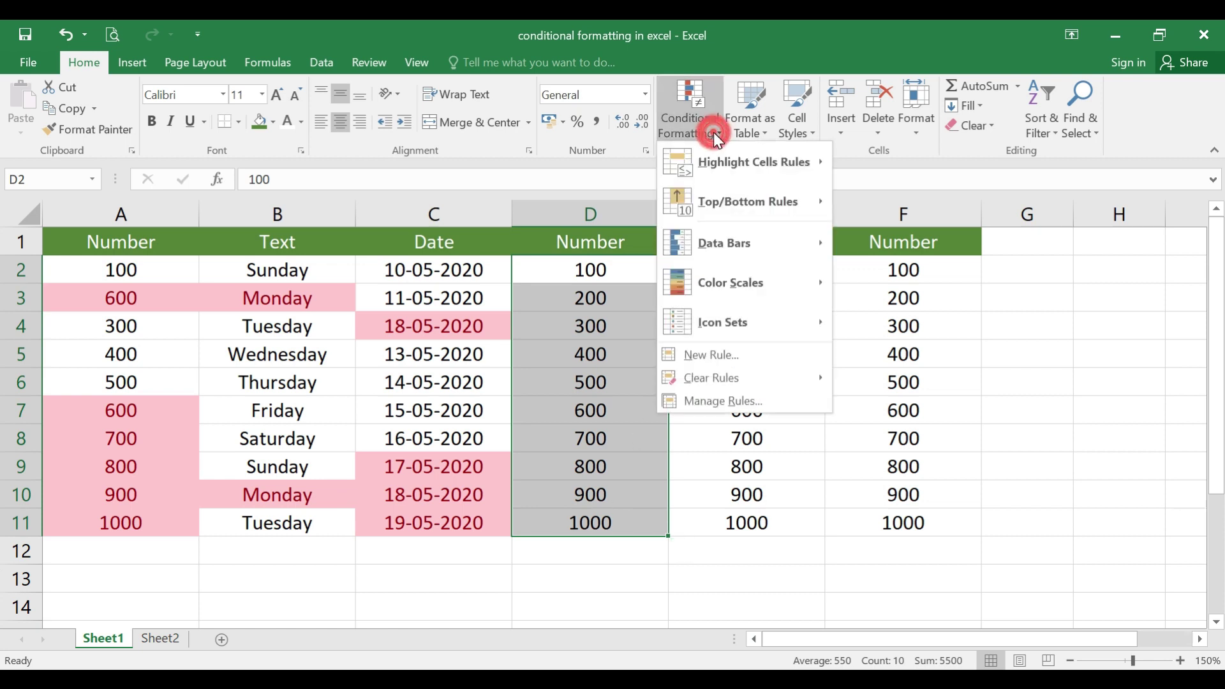
mouse_move(744, 201)
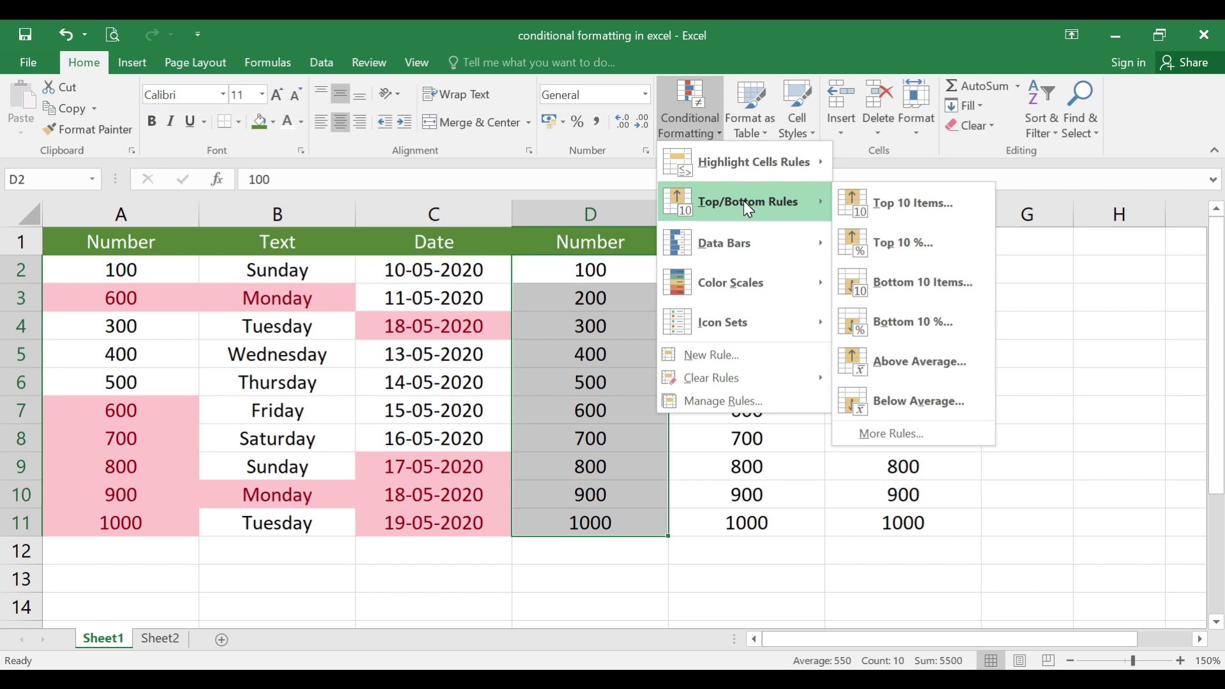
left_click(909, 203)
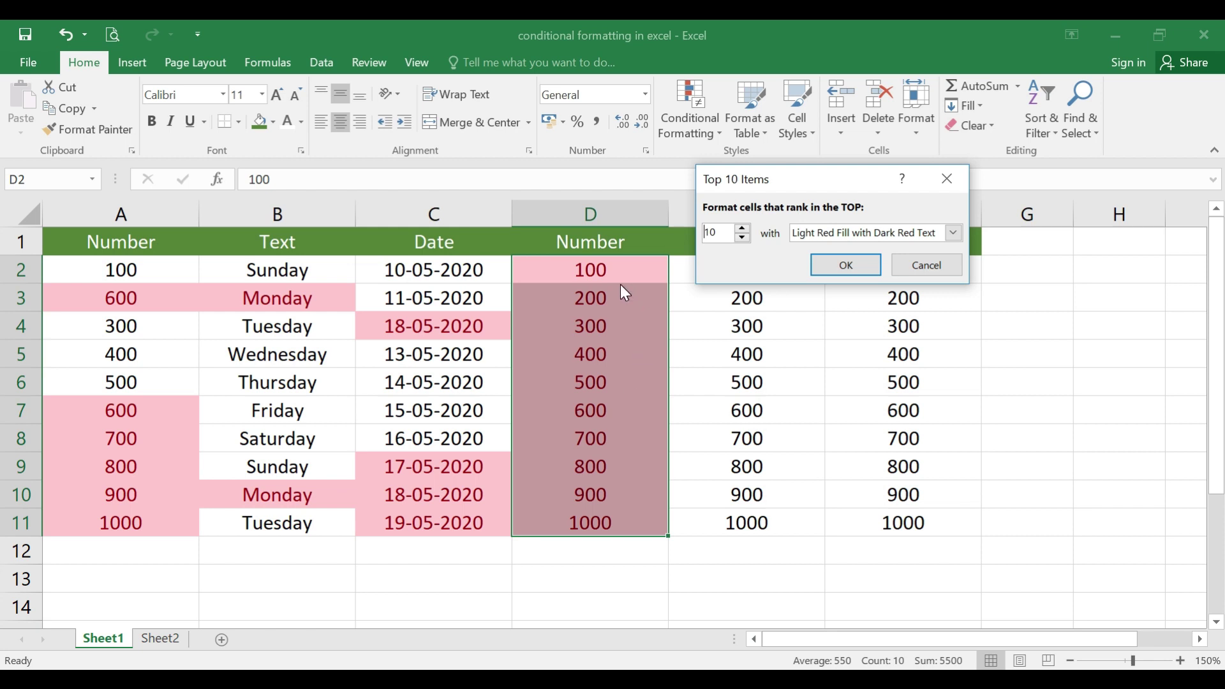
left_click(719, 231)
key("BackSpace")
key("BackSpace")
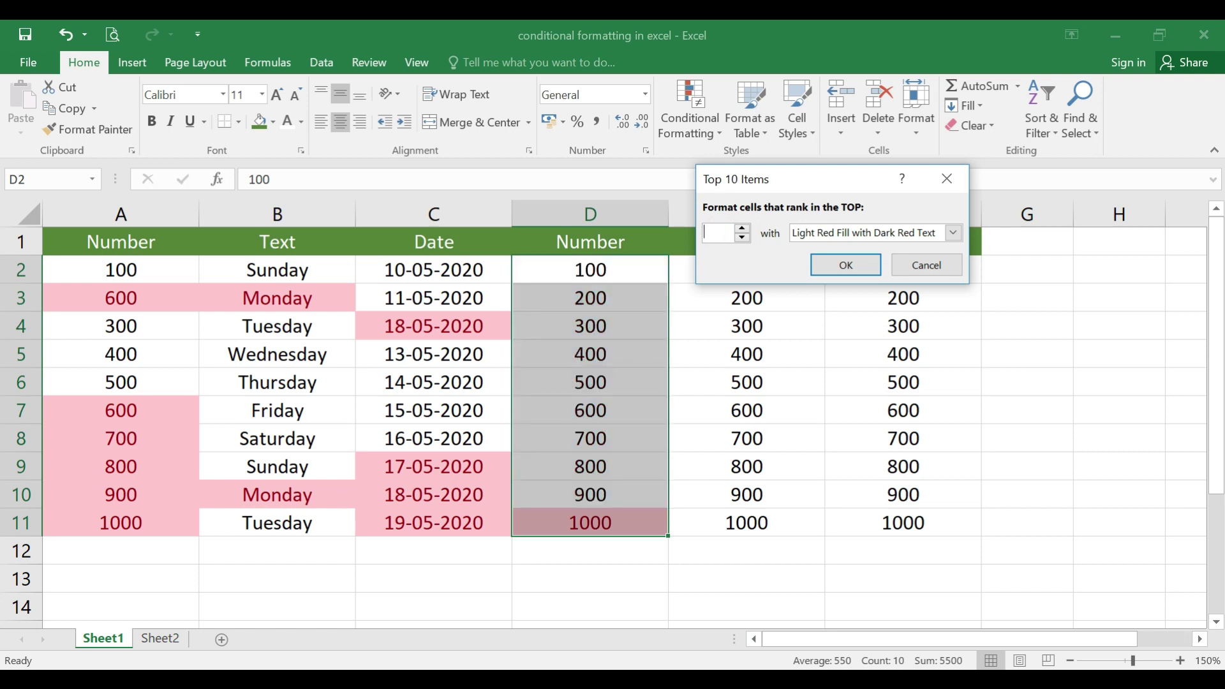
type("2")
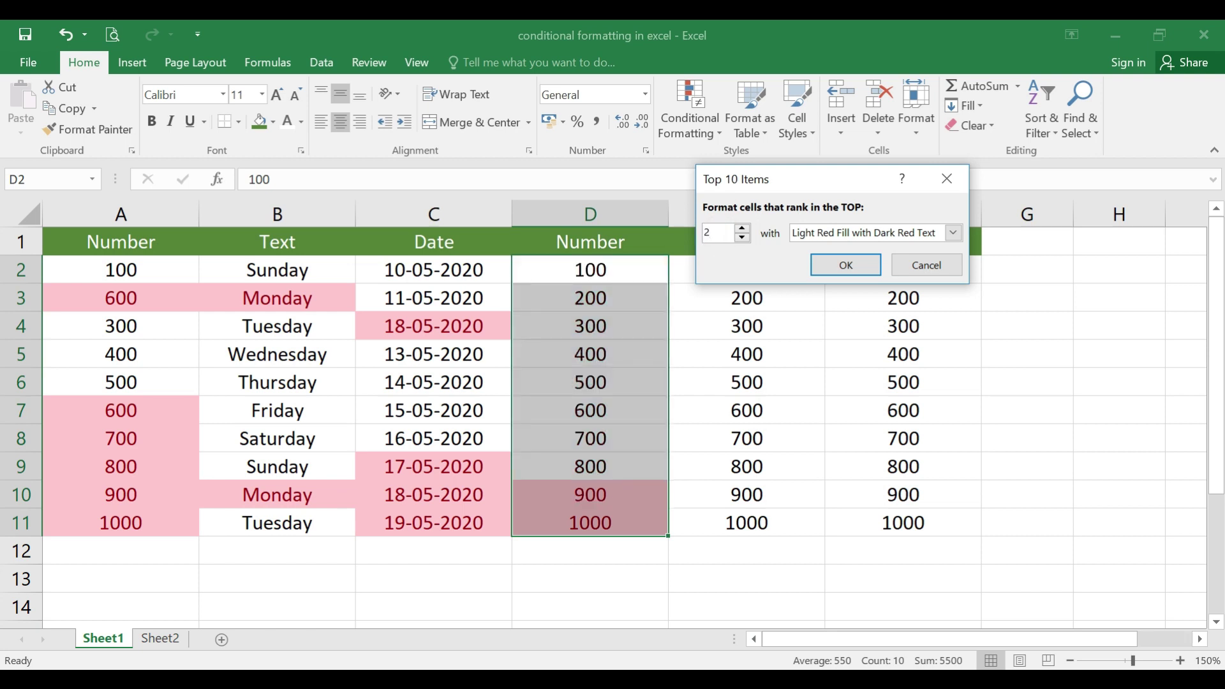
left_click(845, 264)
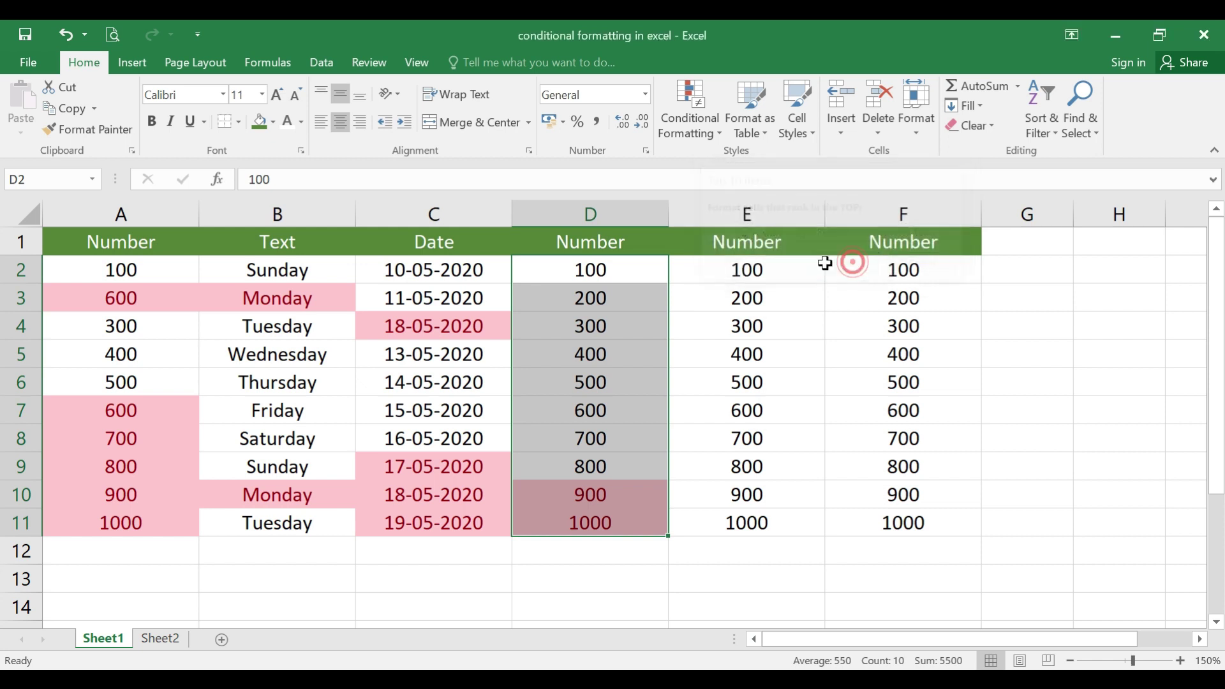
left_click(638, 388)
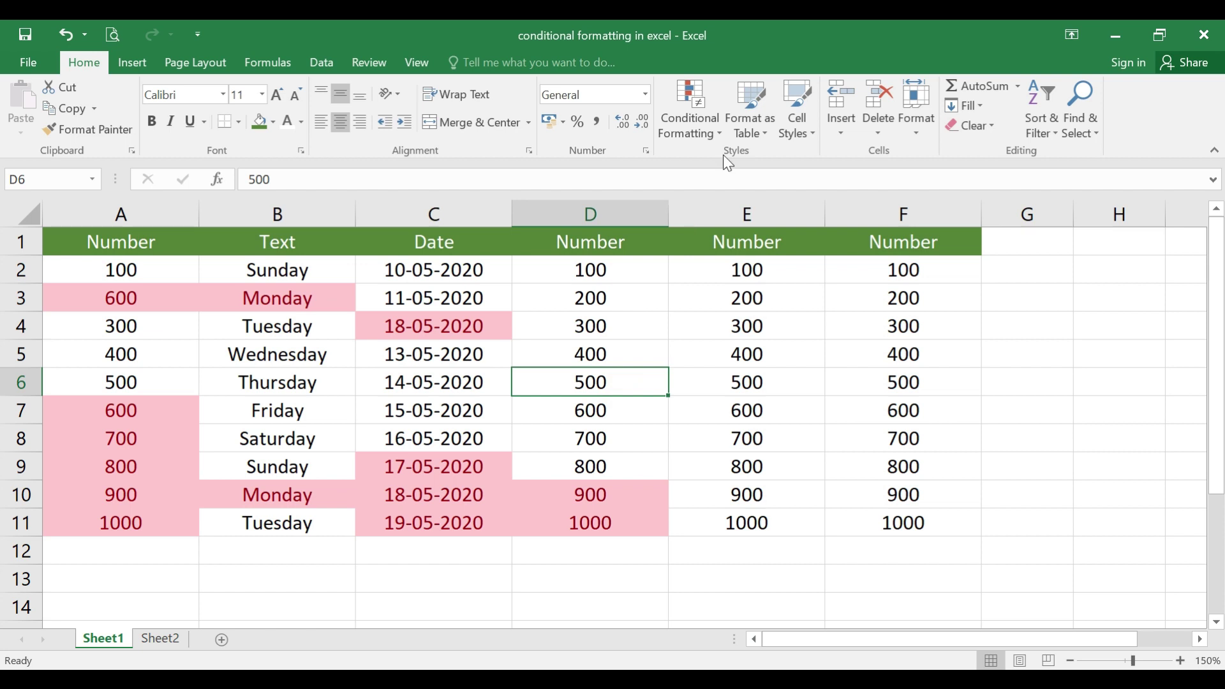
left_click(714, 136)
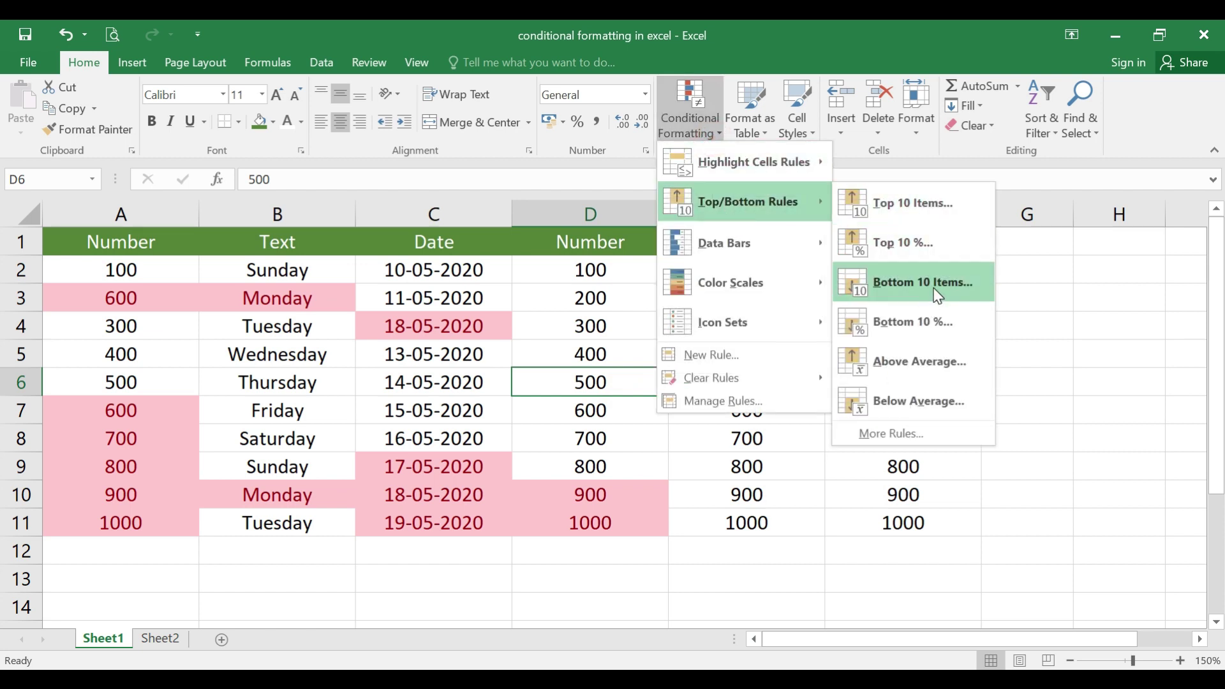
left_click(638, 384)
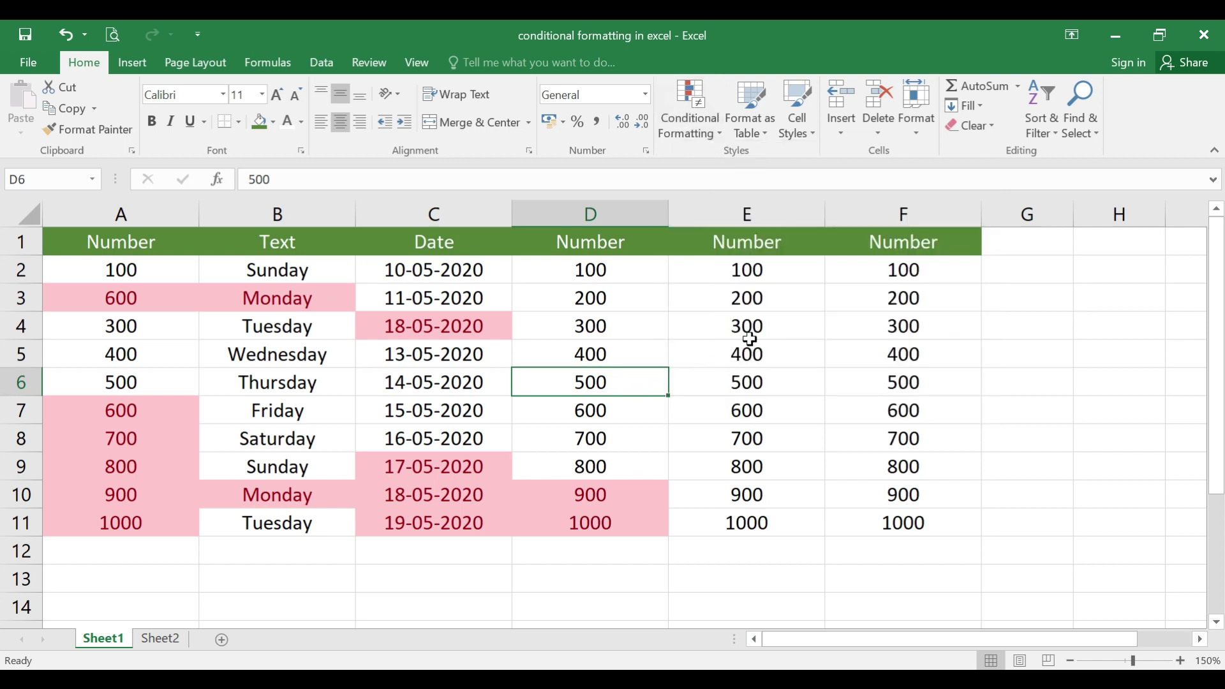
Highlight the top 20% of values in E2:E11 with Light Red Fill with Dark Red Text
left_click_drag(783, 273, 778, 513)
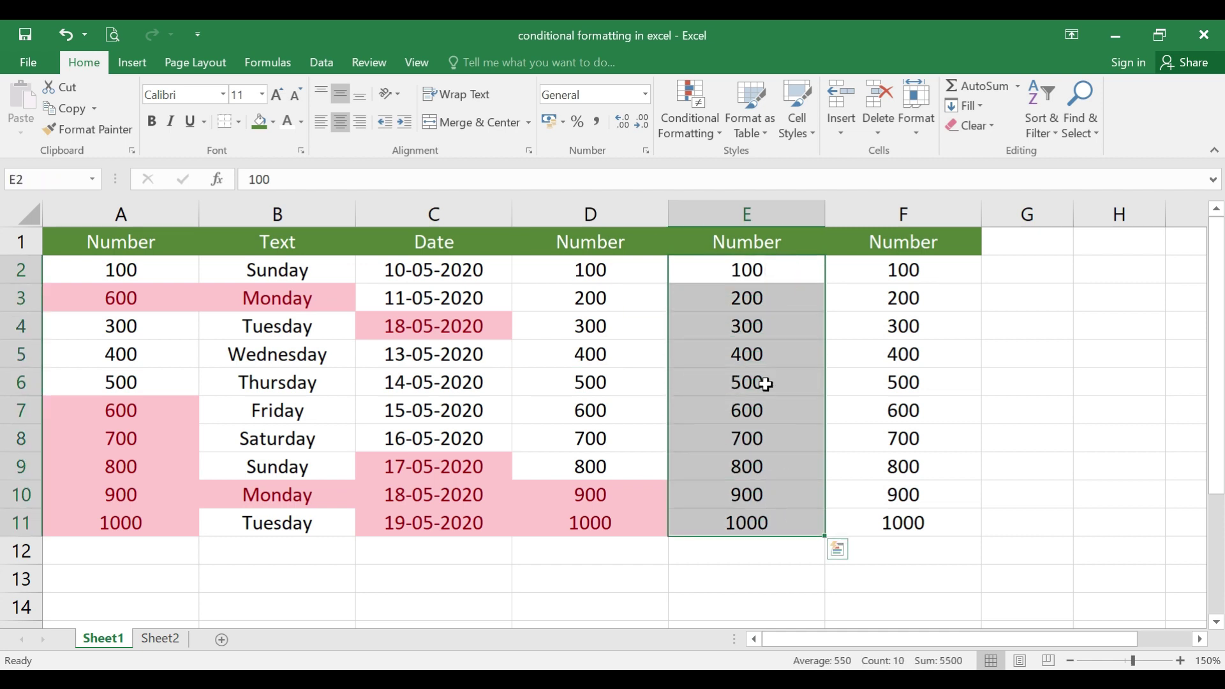
left_click(717, 137)
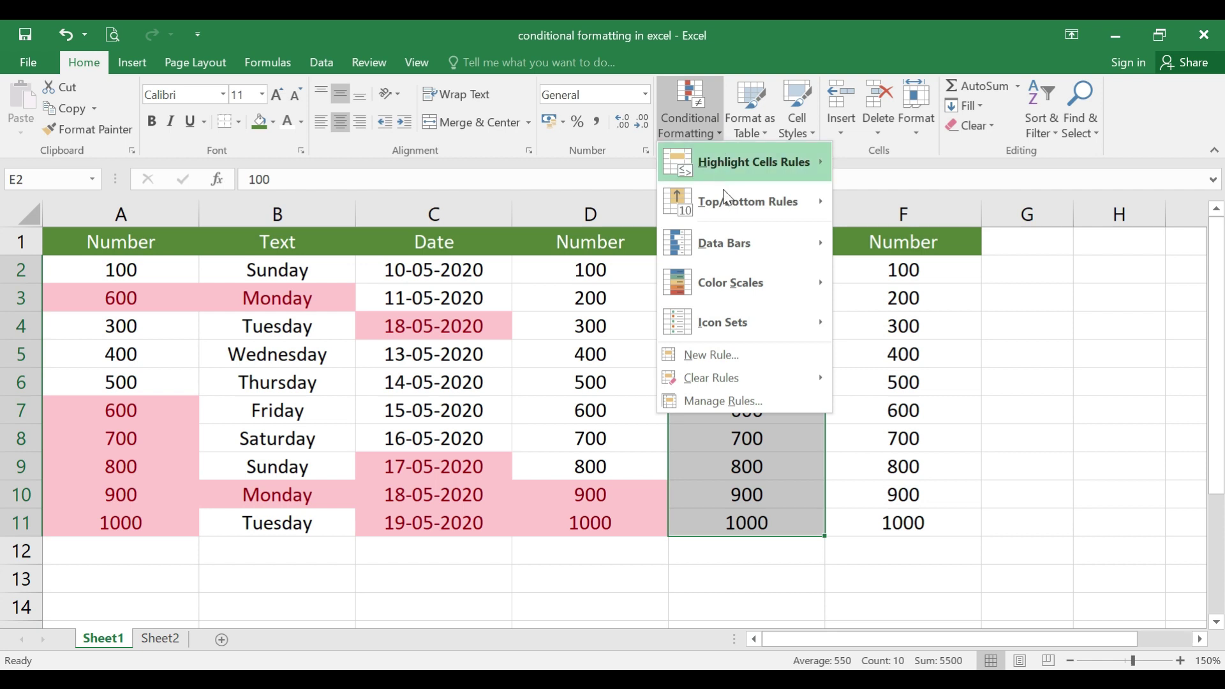
mouse_move(760, 203)
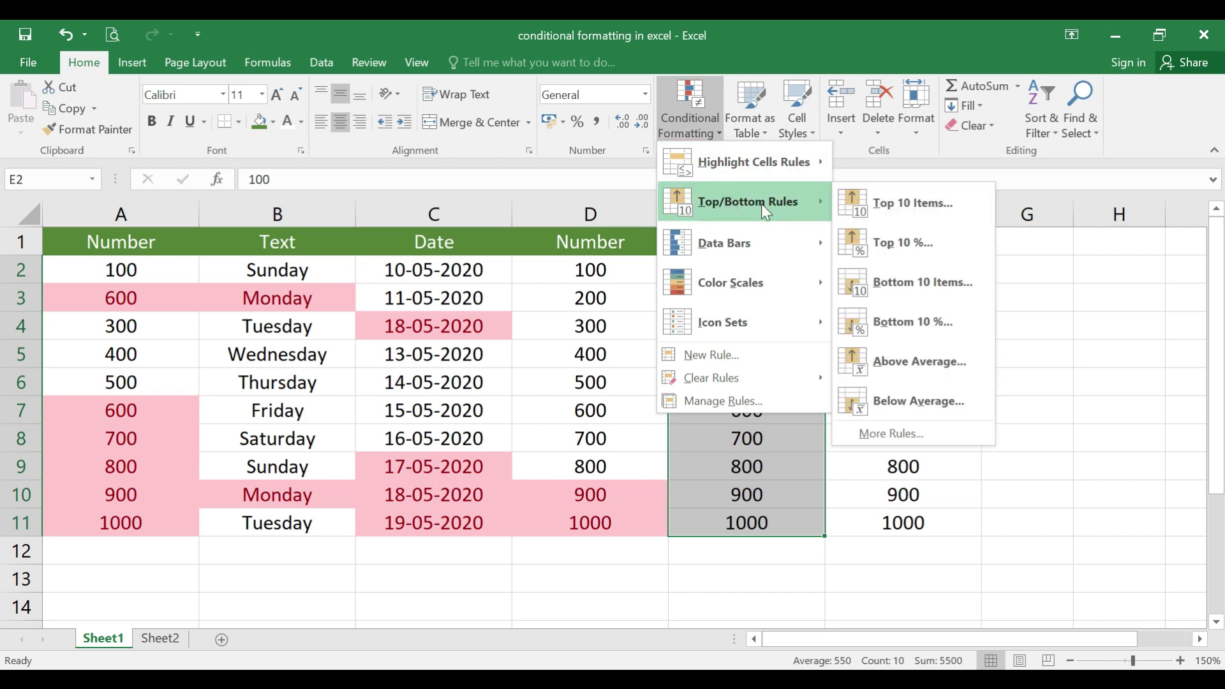
left_click(913, 246)
left_click_drag(857, 186, 562, 146)
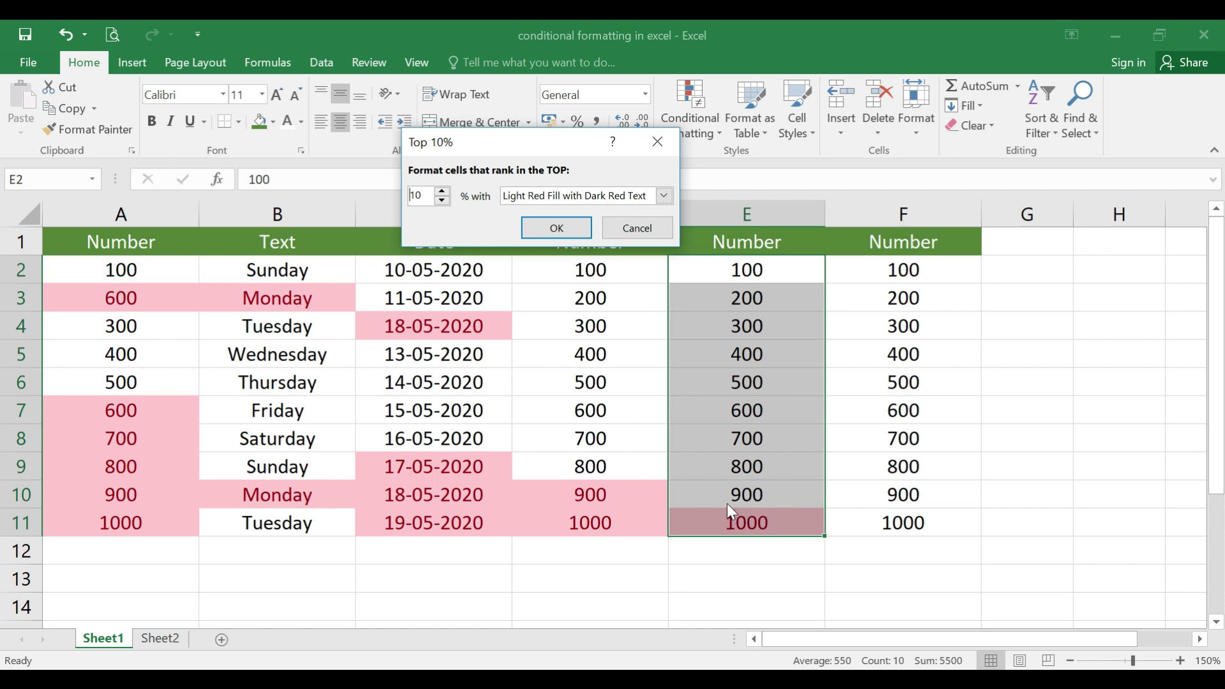
double_click(414, 197)
type("20")
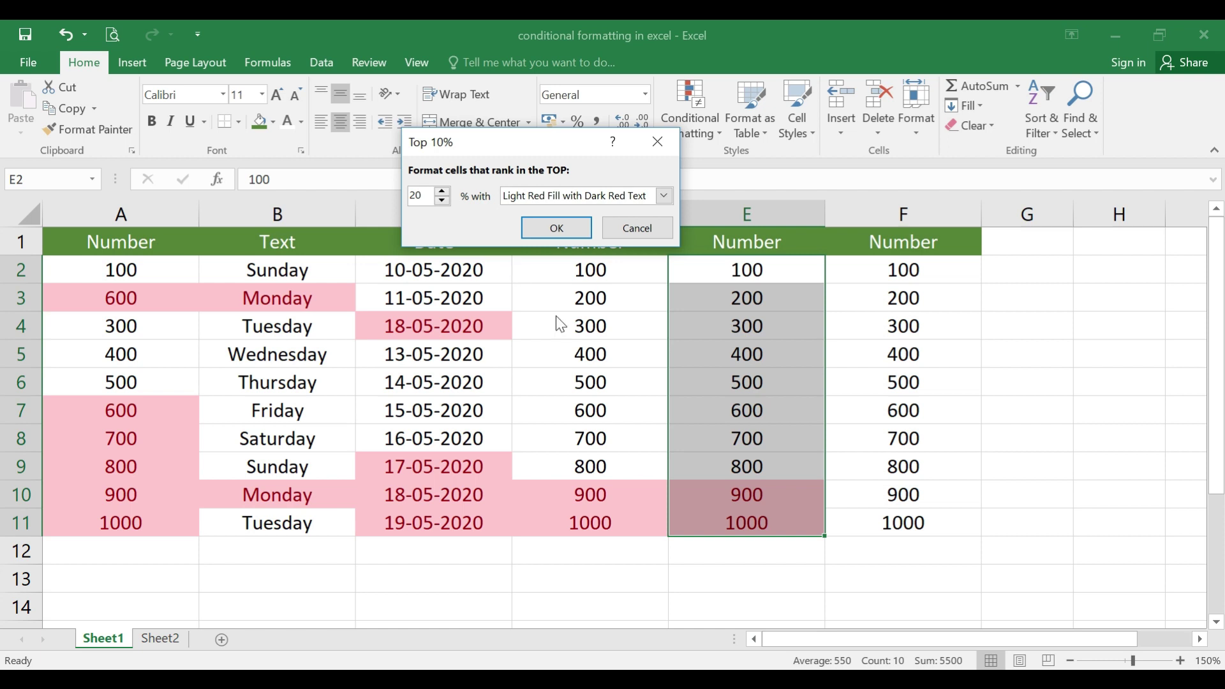
left_click(561, 227)
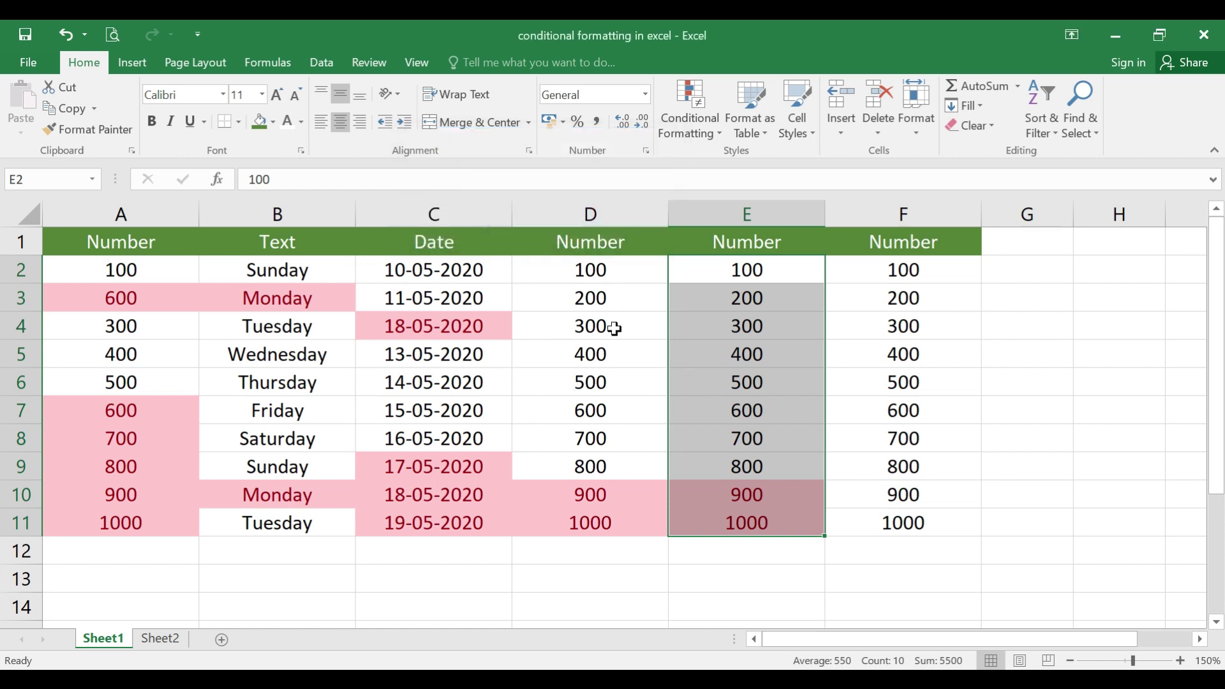
left_click(780, 464)
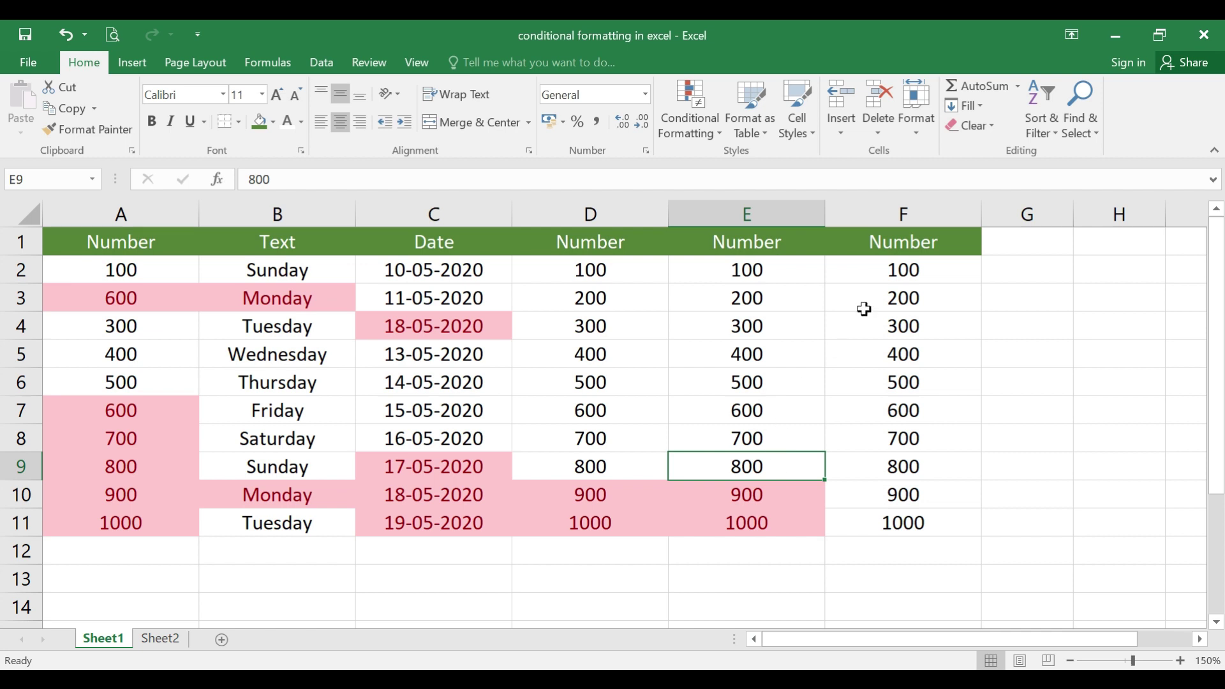
Highlight the above-average values in F2:F11 with Light Red Fill with Dark Red Text
left_click_drag(893, 269, 903, 515)
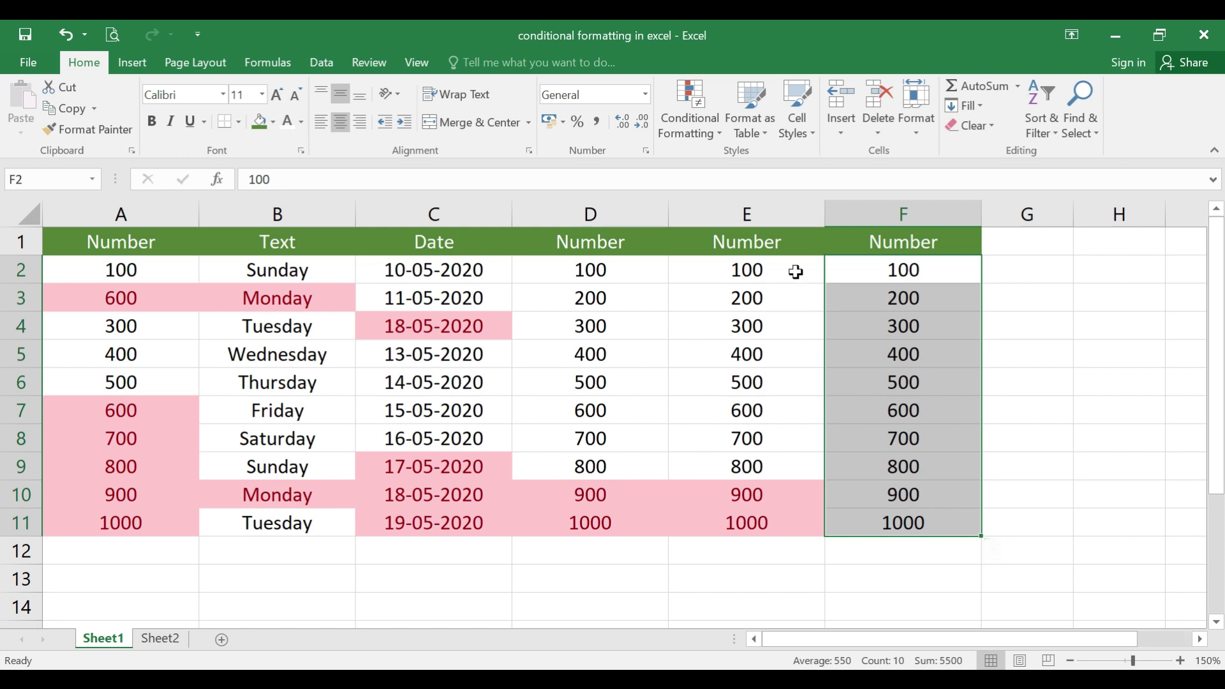
left_click(718, 137)
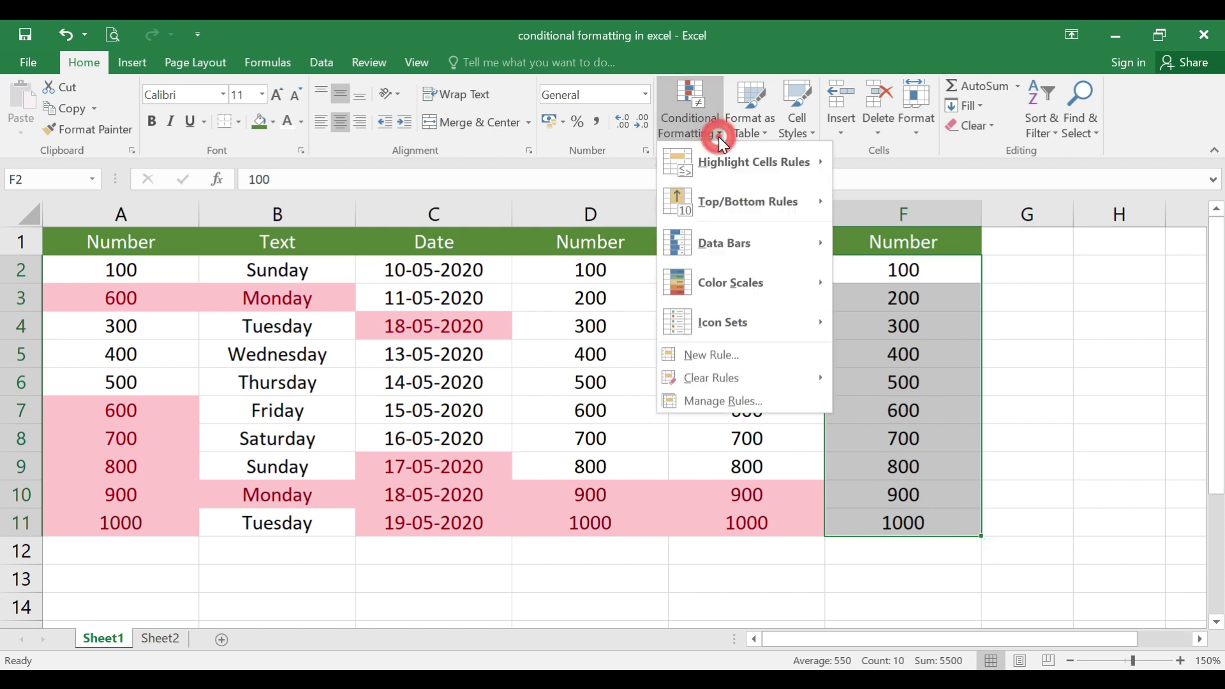
mouse_move(738, 205)
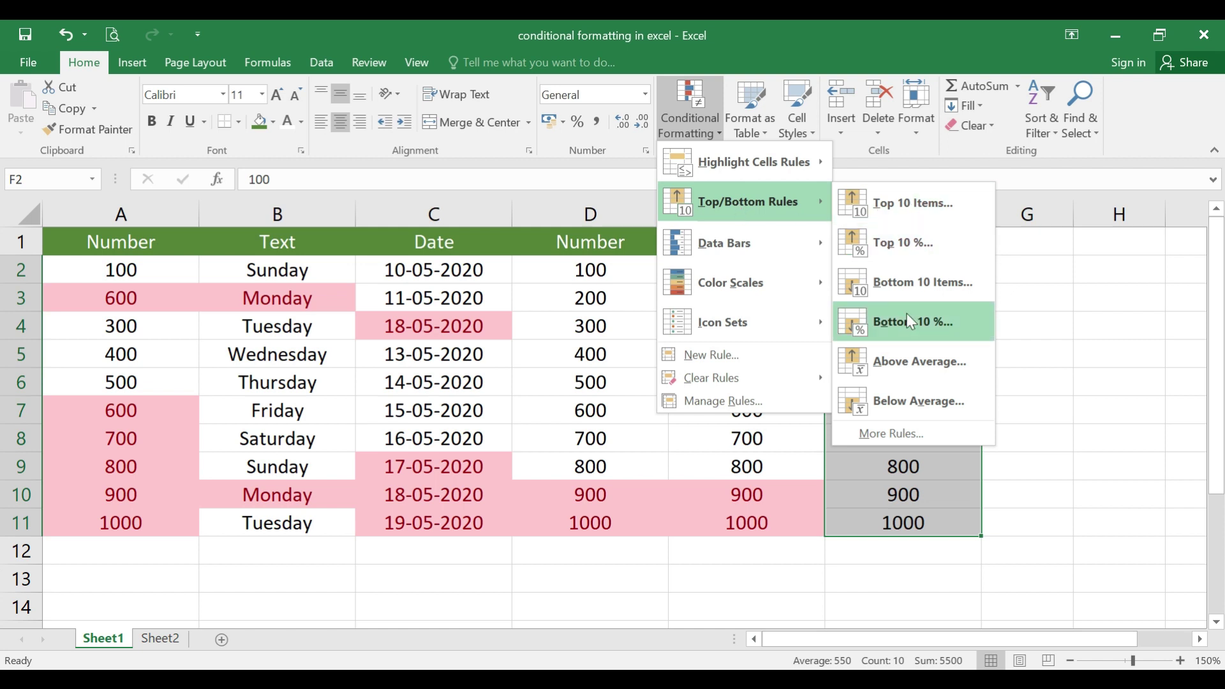
left_click(935, 368)
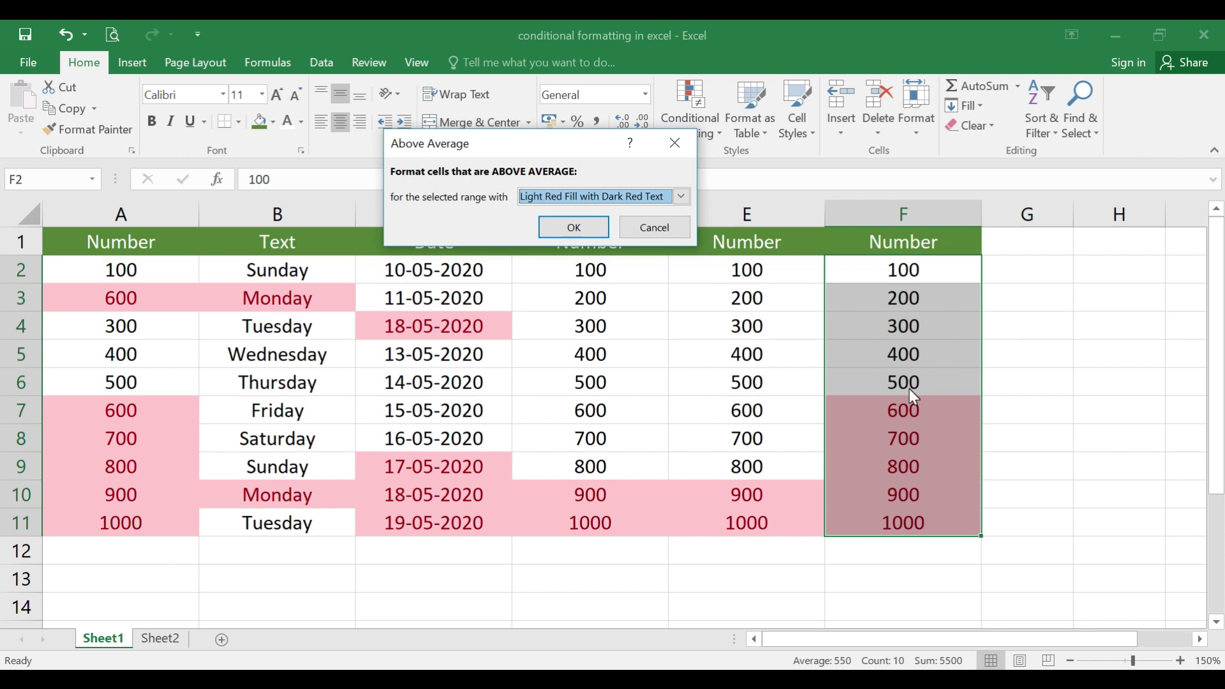
left_click(600, 231)
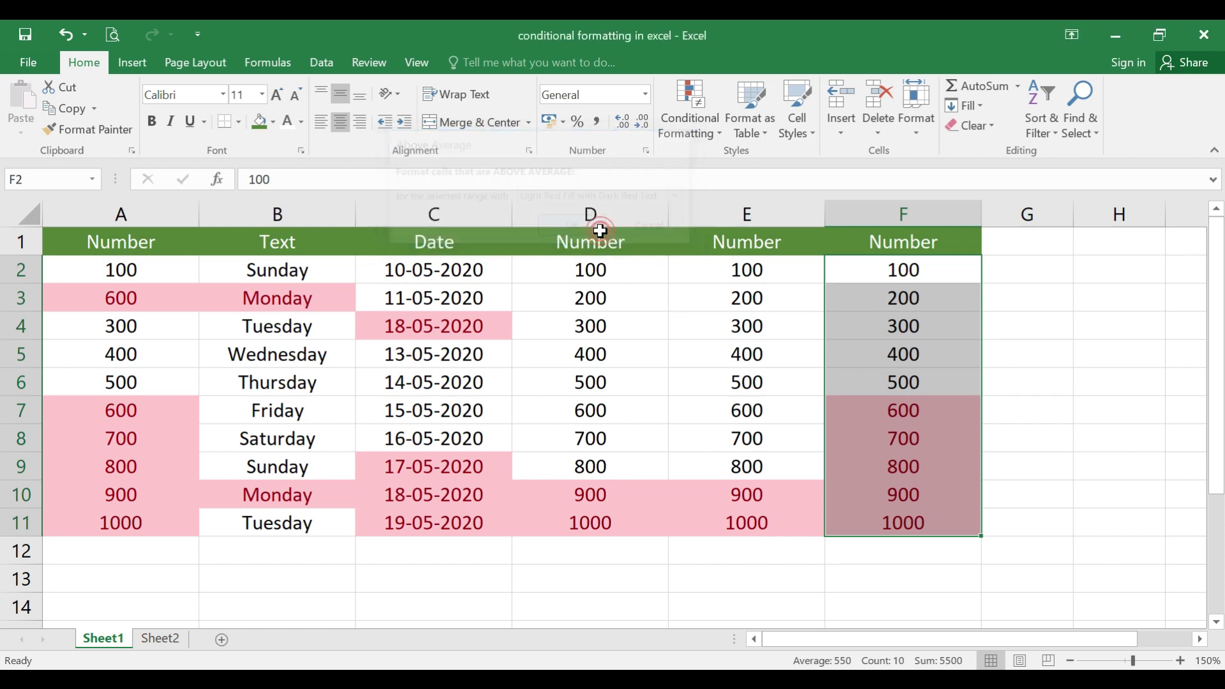
left_click(902, 351)
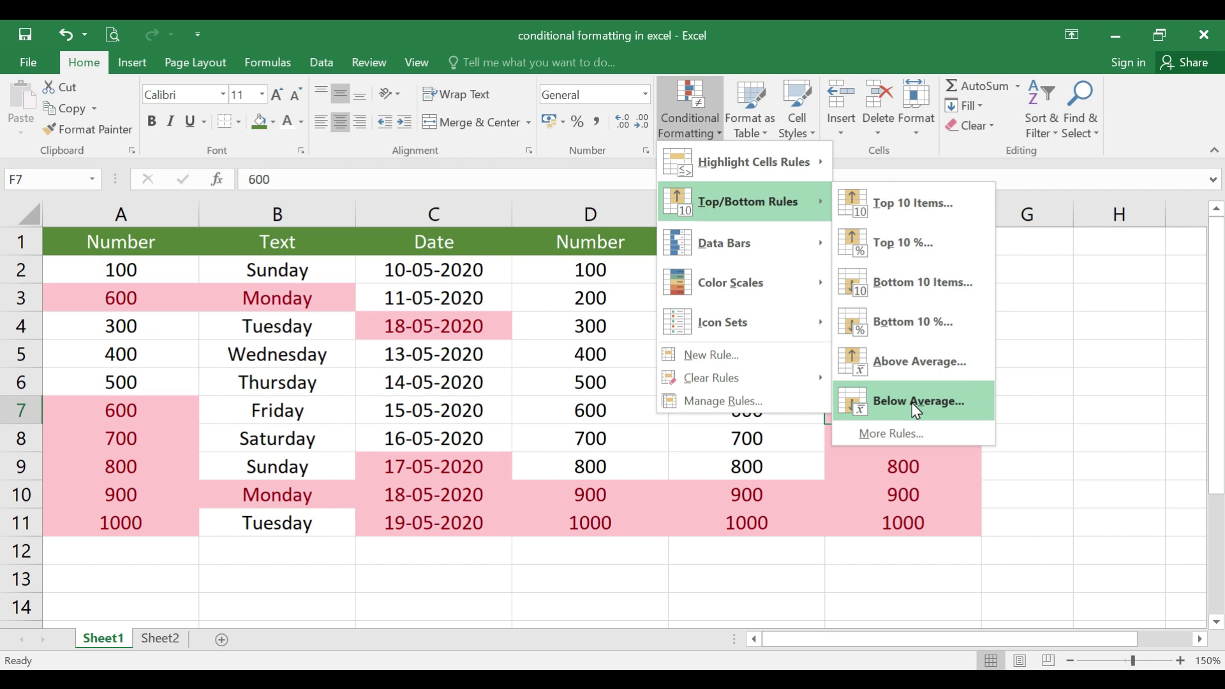
left_click(930, 461)
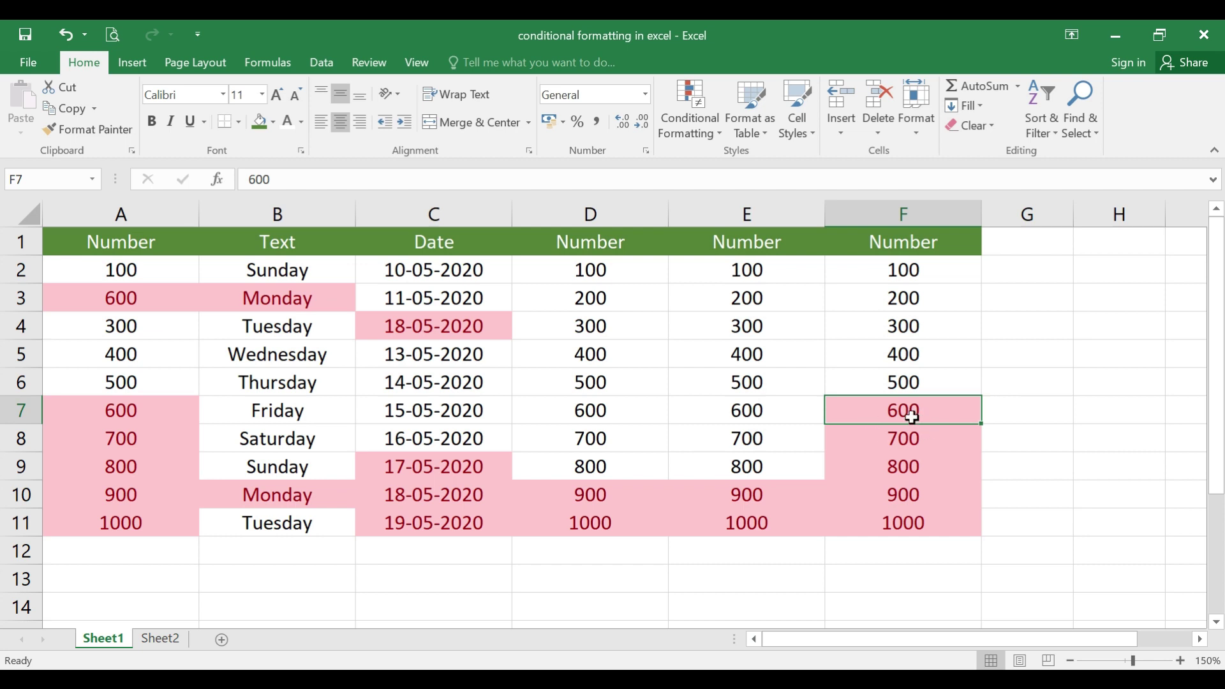
On Sheet2, apply green gradient-fill data bars to the numbers in A2:A11
left_click(161, 638)
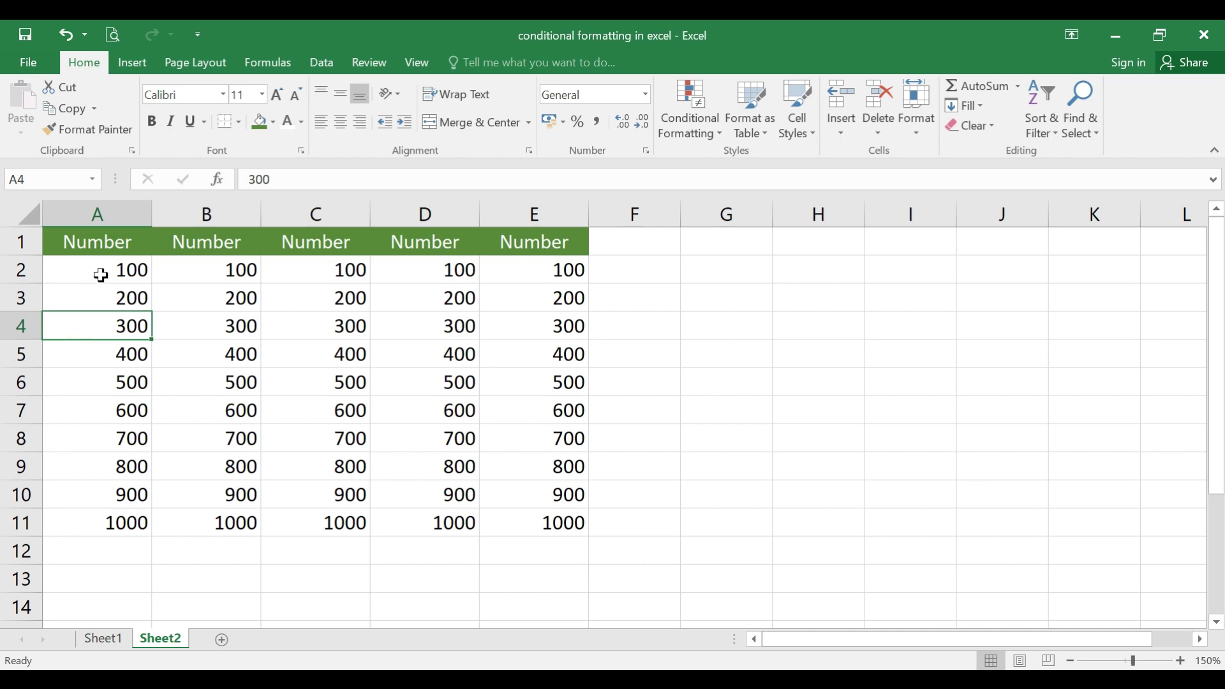
left_click_drag(104, 272, 111, 522)
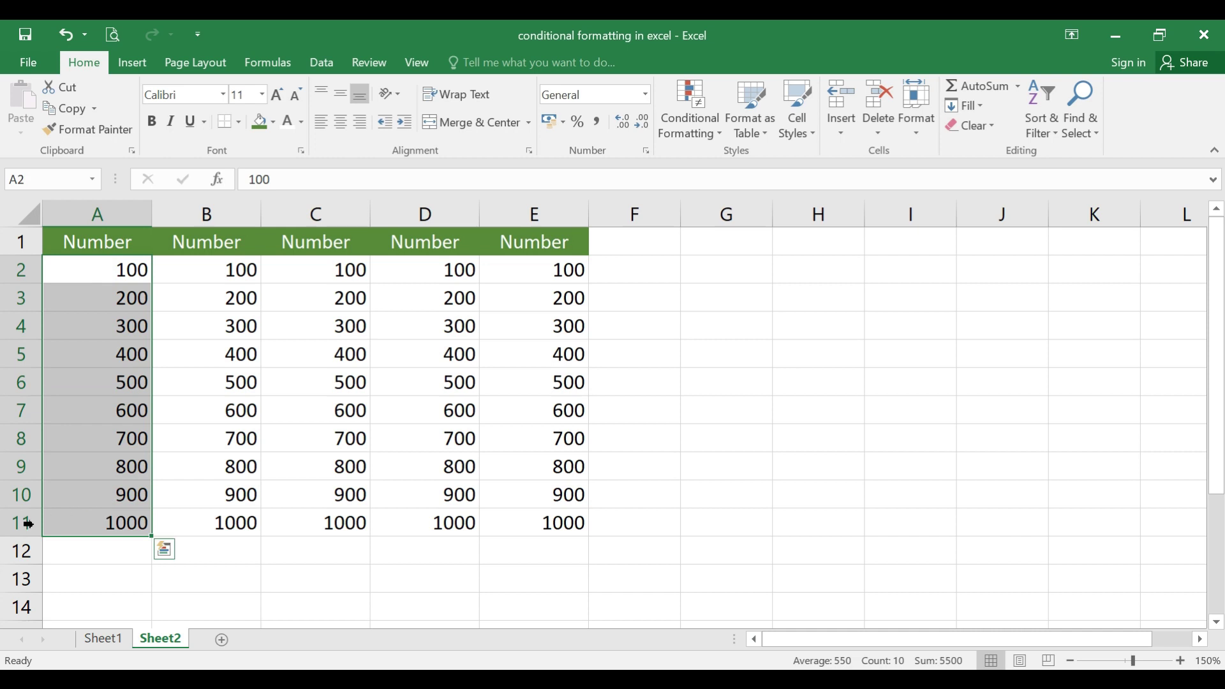
left_click(717, 134)
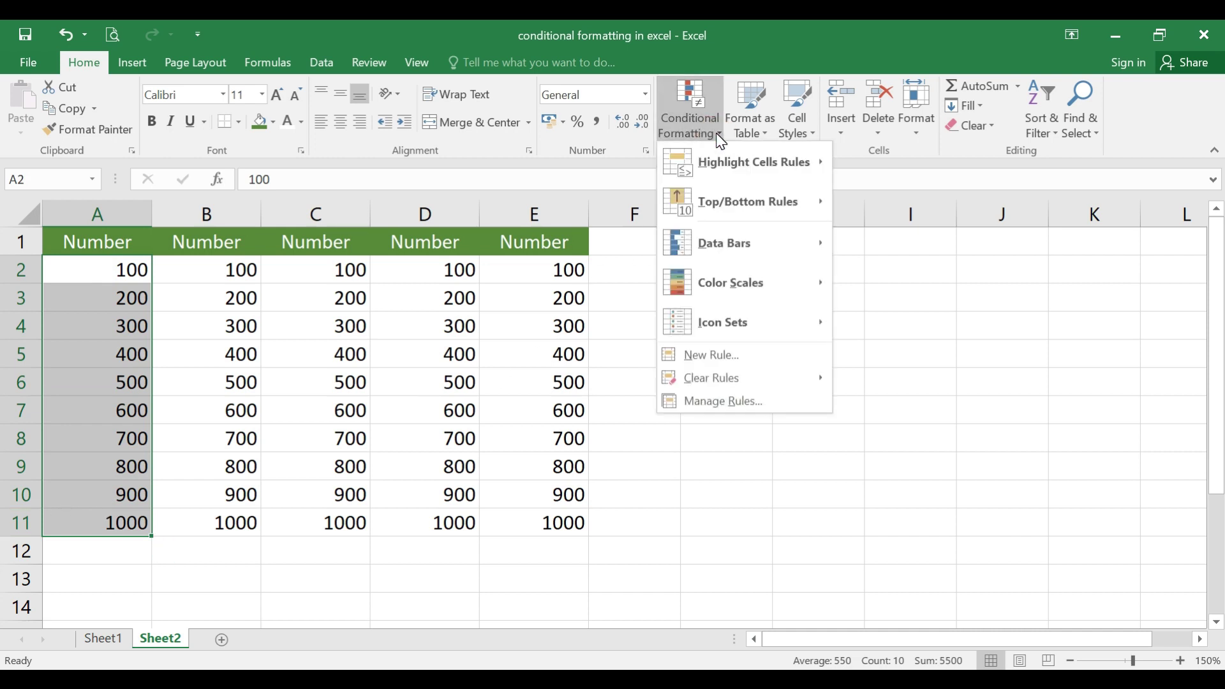
mouse_move(754, 249)
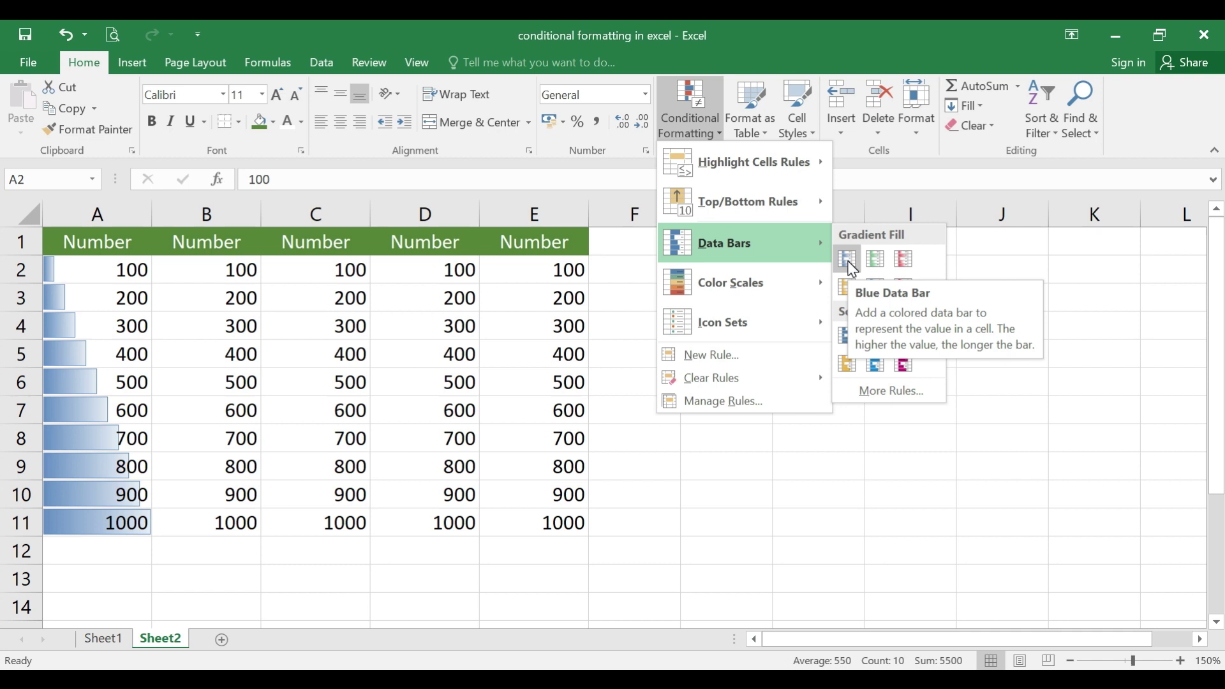
left_click(875, 259)
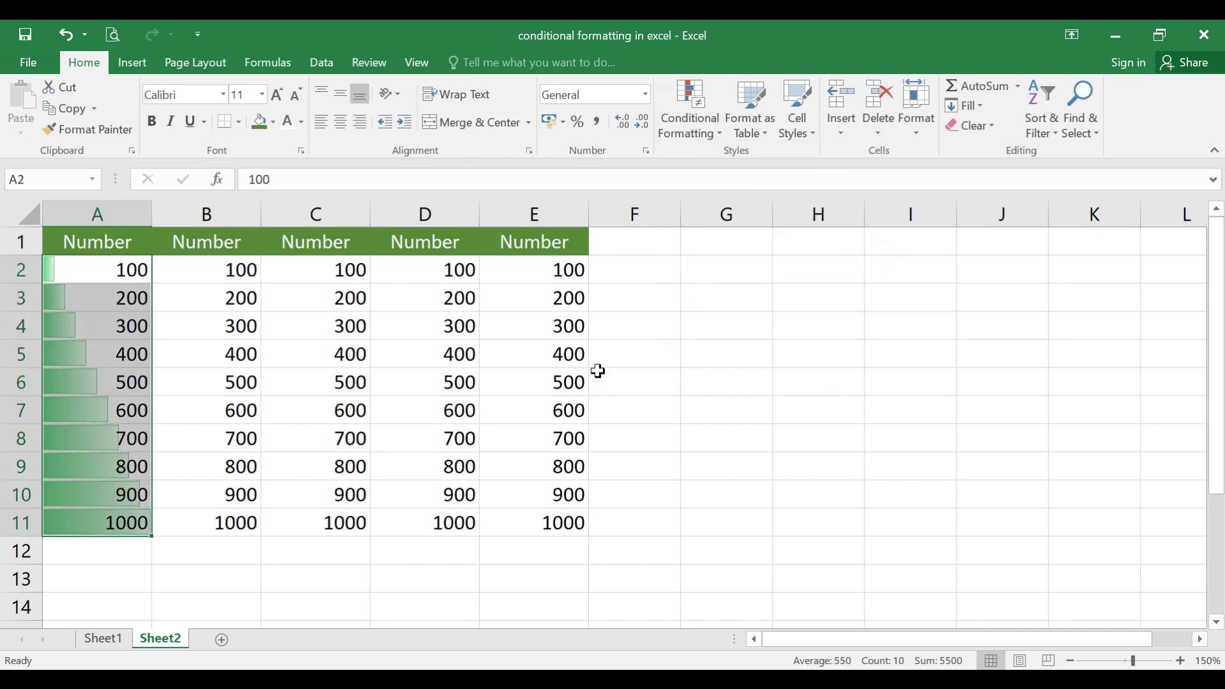
left_click(239, 383)
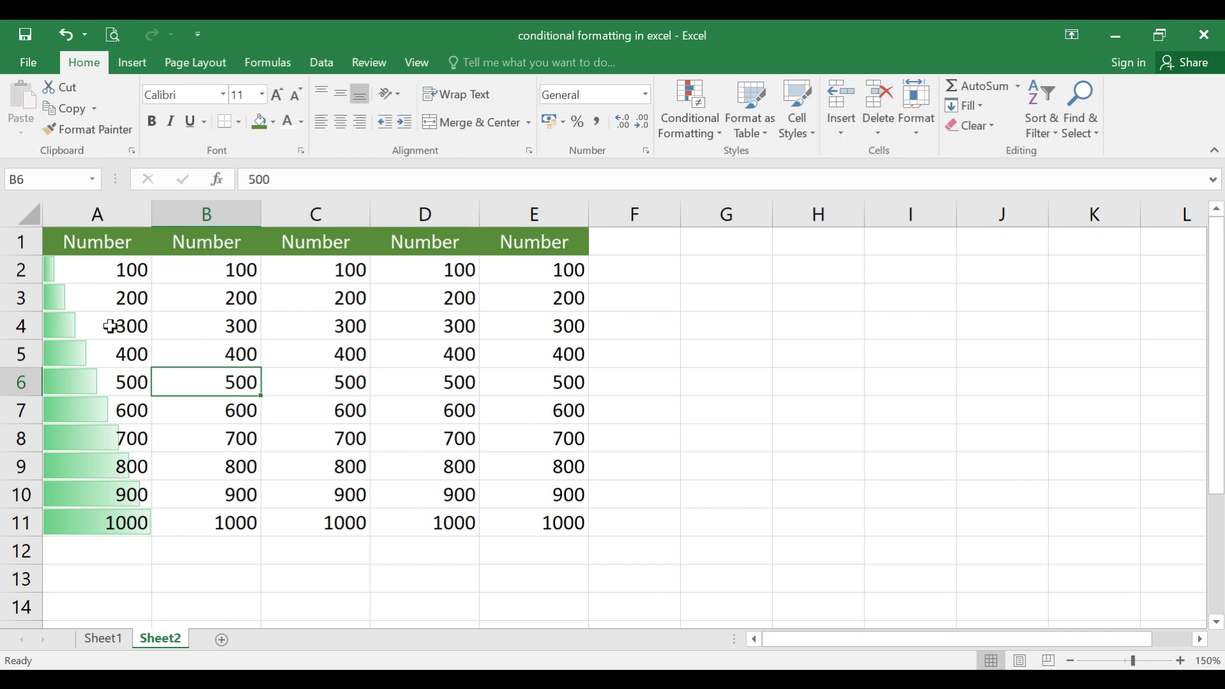
Change the value in cell A3 to 400 to test the data bars
left_click(131, 305)
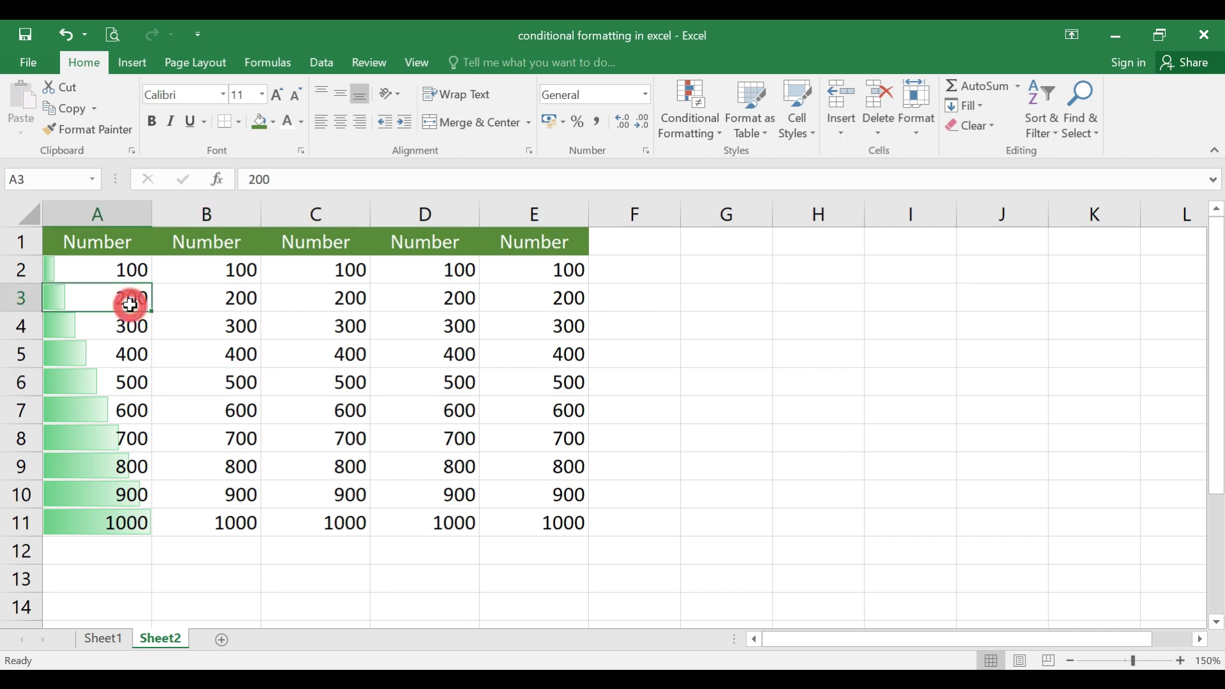
type("400")
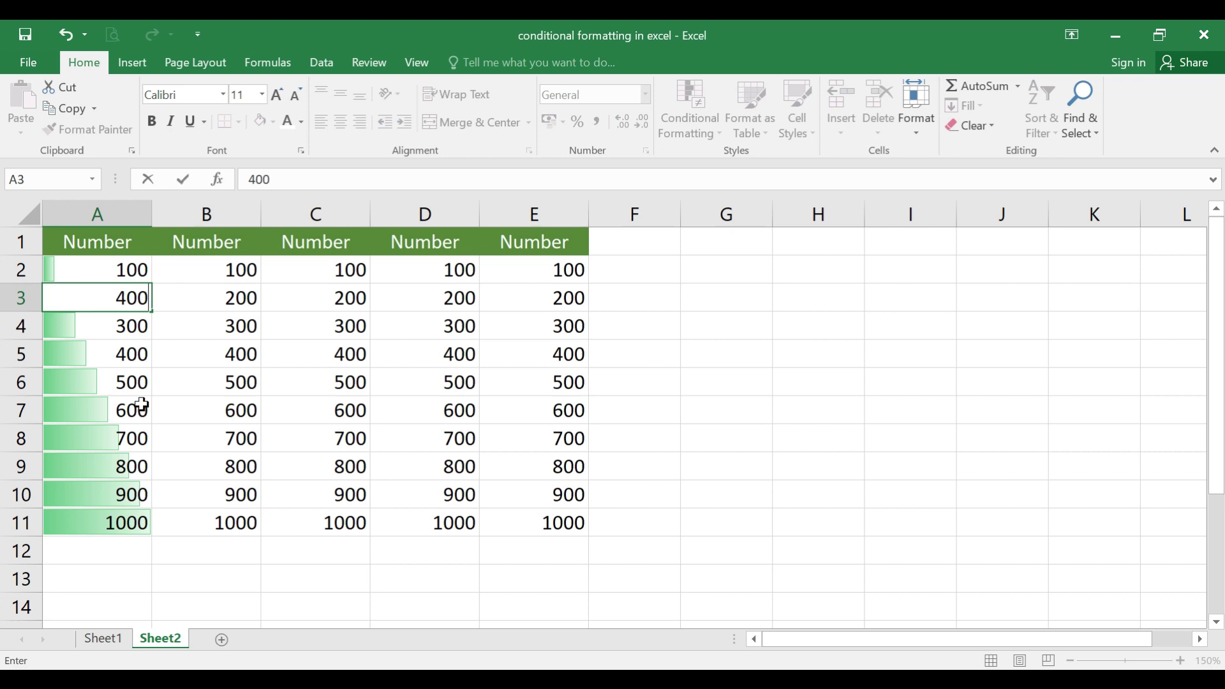
key("Return")
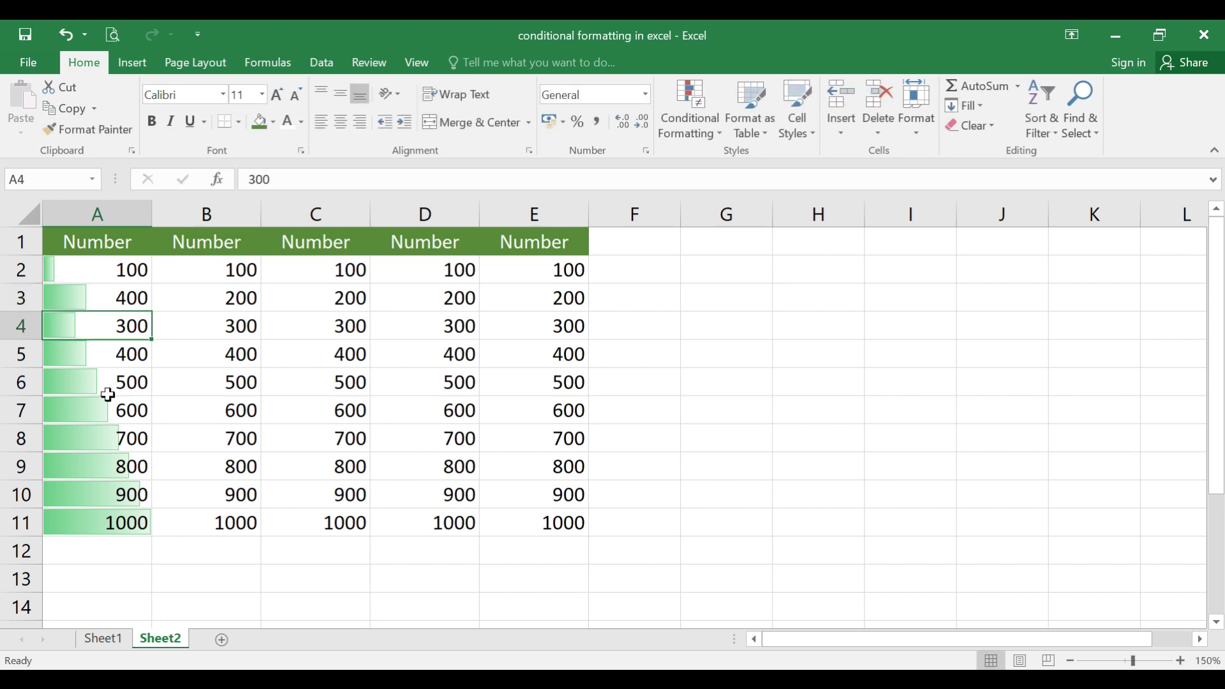
Apply purple solid-fill data bars to the numbers in B2:B11
left_click(217, 273)
left_click_drag(217, 273, 230, 516)
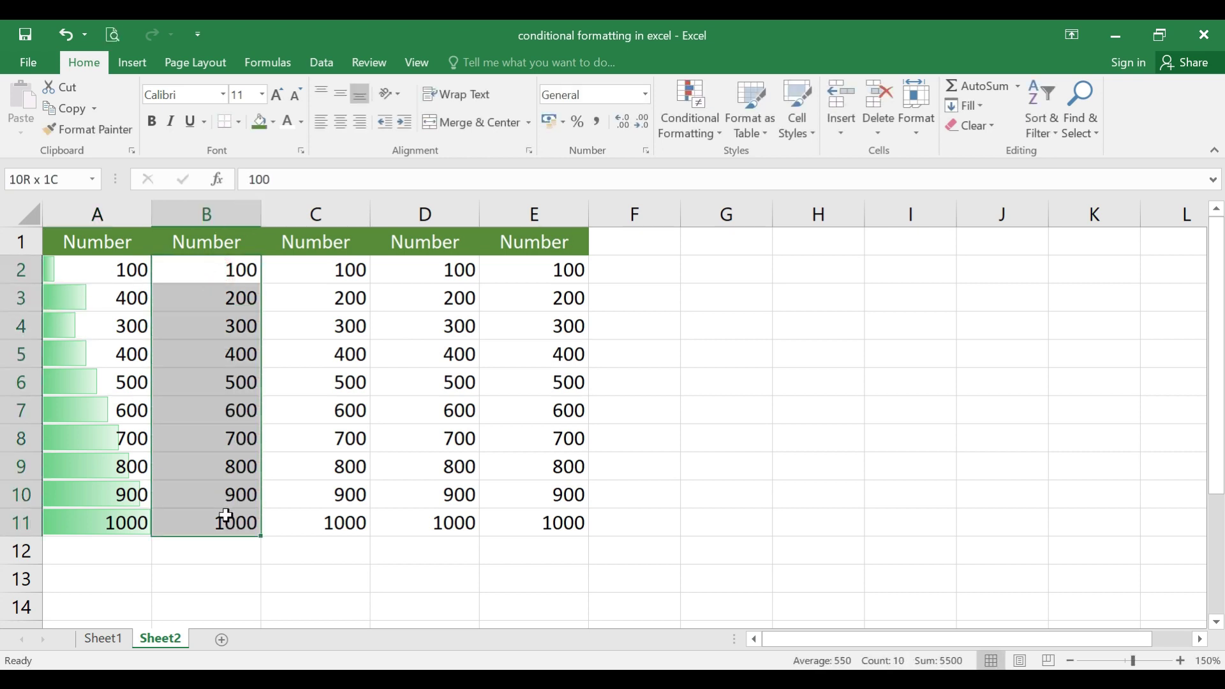
left_click(713, 128)
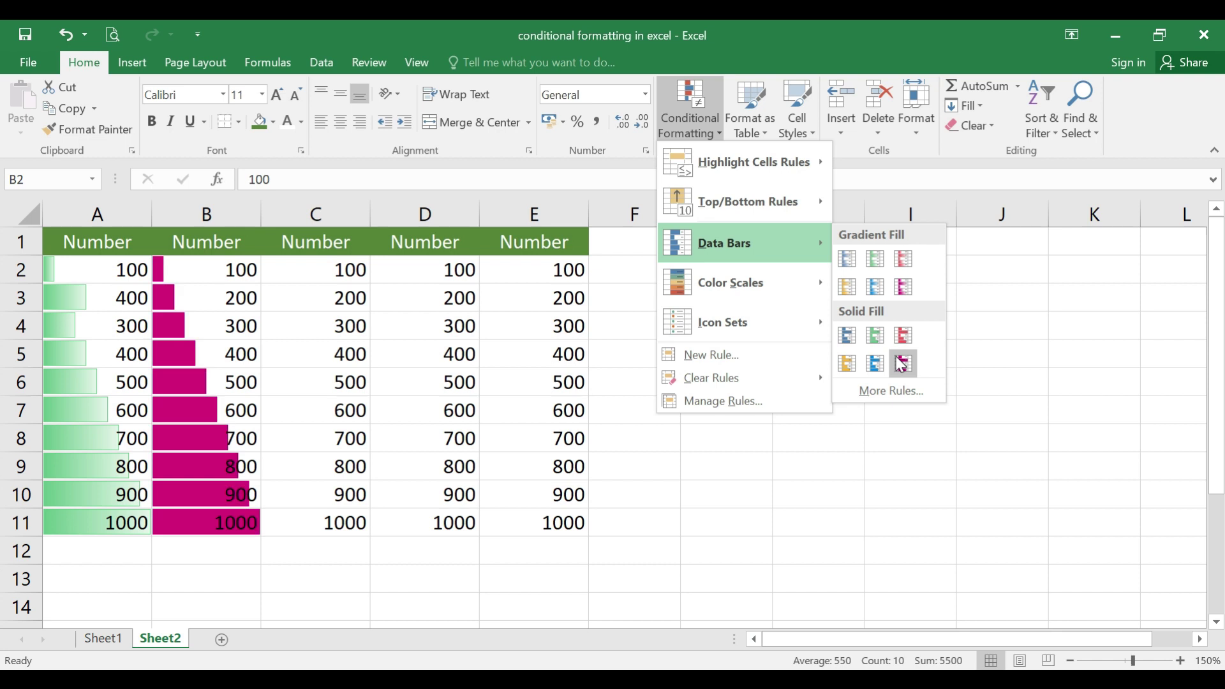
left_click(905, 364)
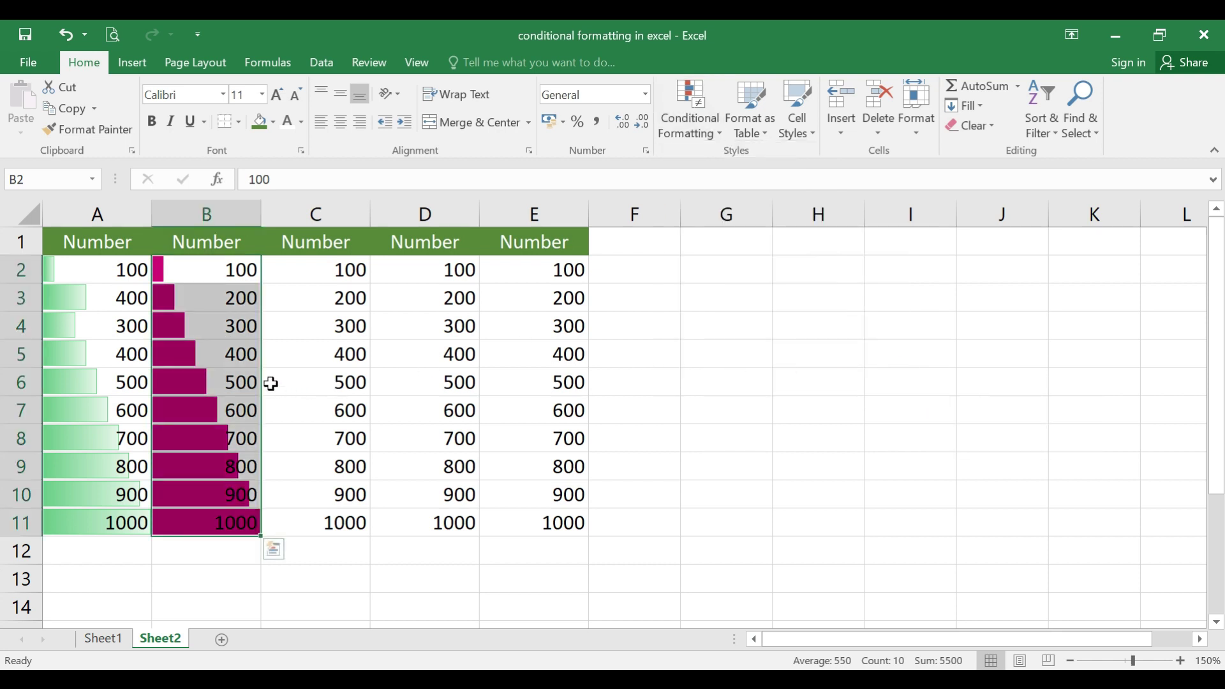
left_click(324, 361)
Apply the green-yellow-red color scale to the numbers in C2:C11, with green for the highest values
left_click_drag(351, 274, 358, 514)
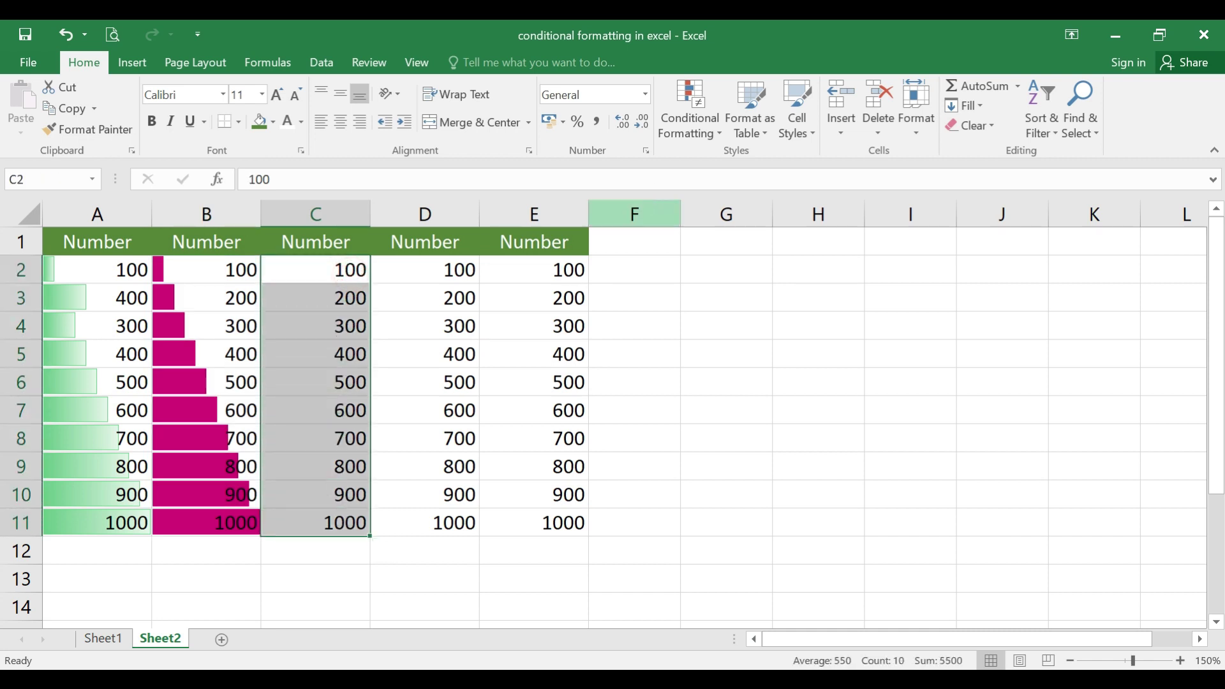
left_click(698, 138)
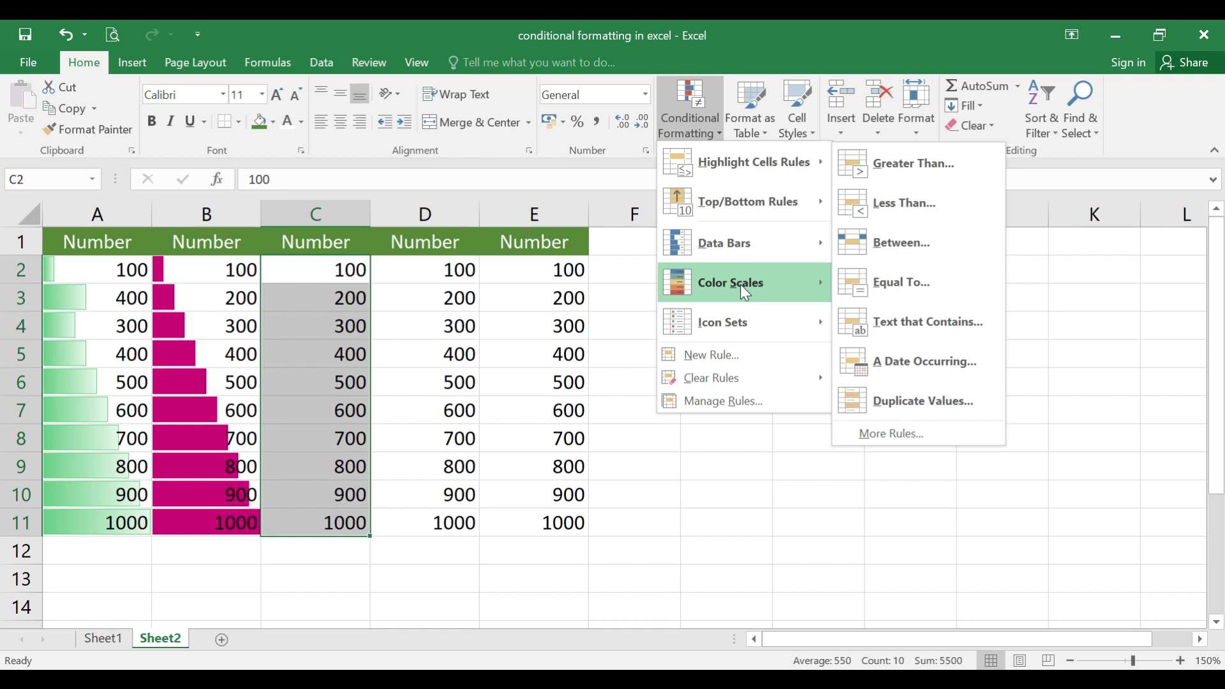
mouse_move(748, 295)
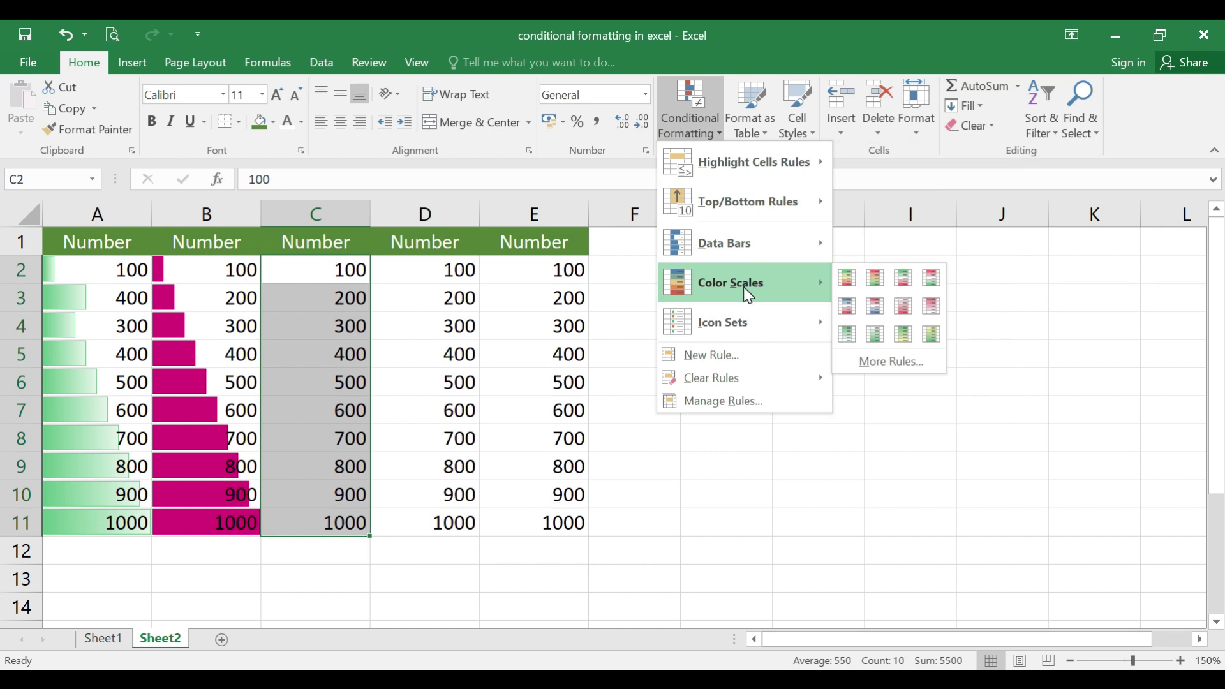
left_click(847, 278)
left_click(424, 354)
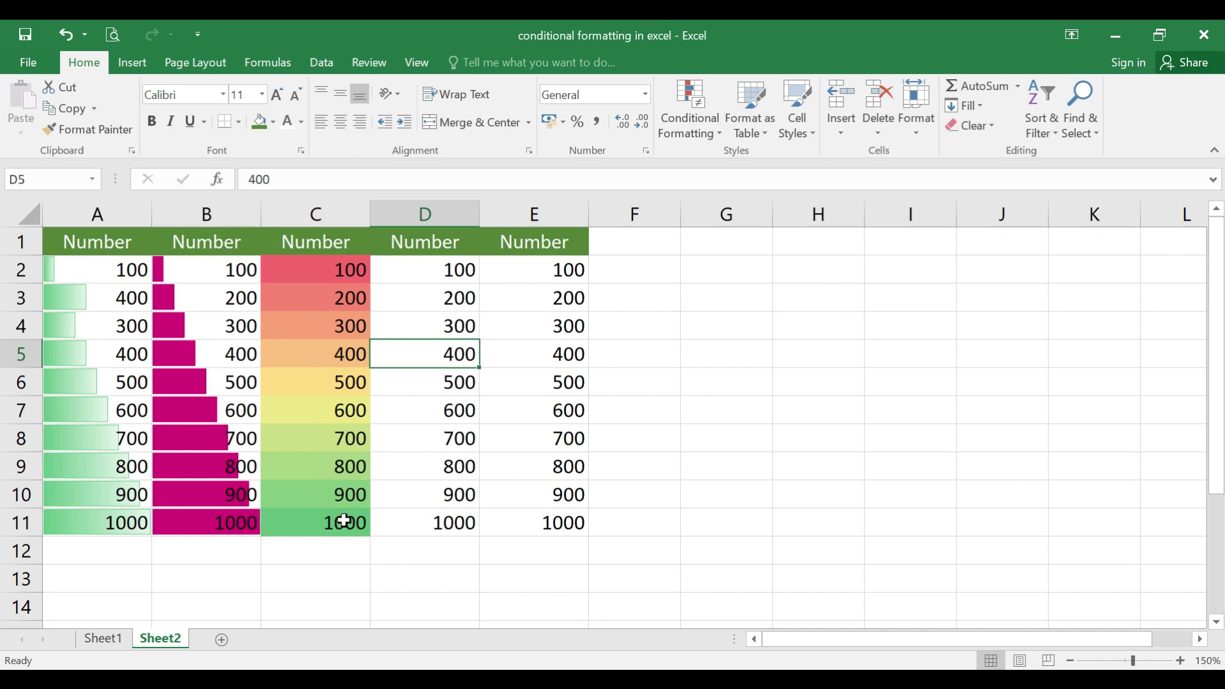
Apply the directional icon set with three colored arrows to the numbers in D2:D11
left_click_drag(448, 272, 455, 523)
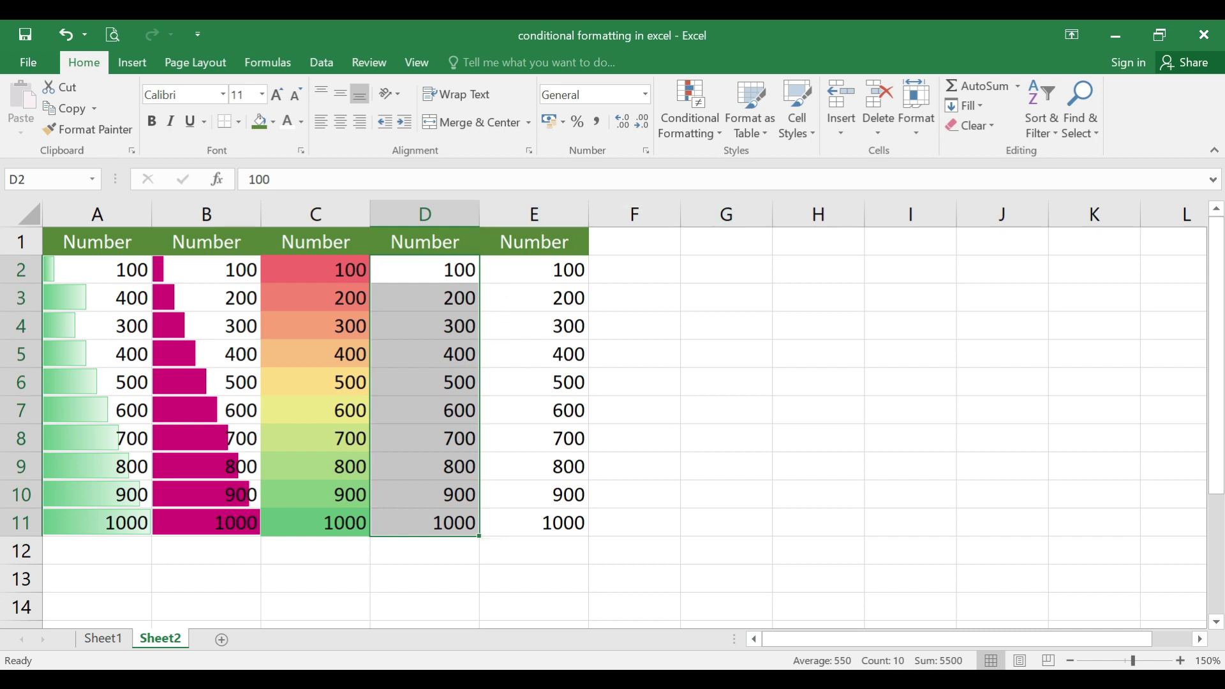
left_click(711, 137)
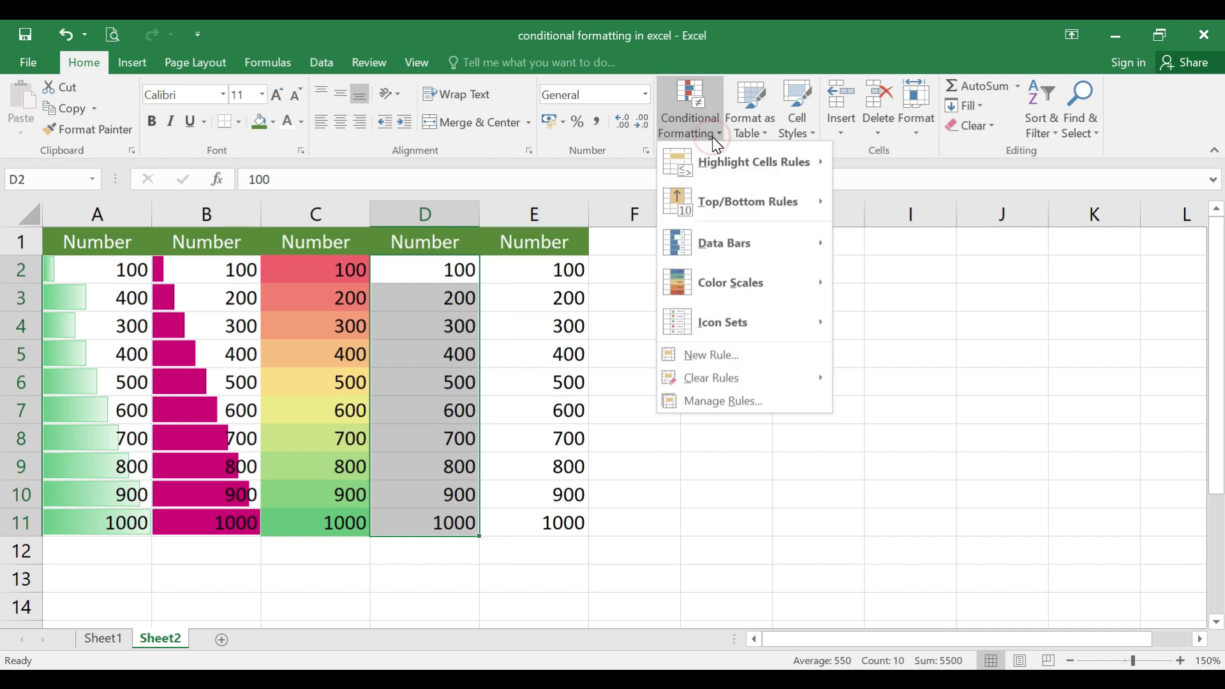
mouse_move(744, 323)
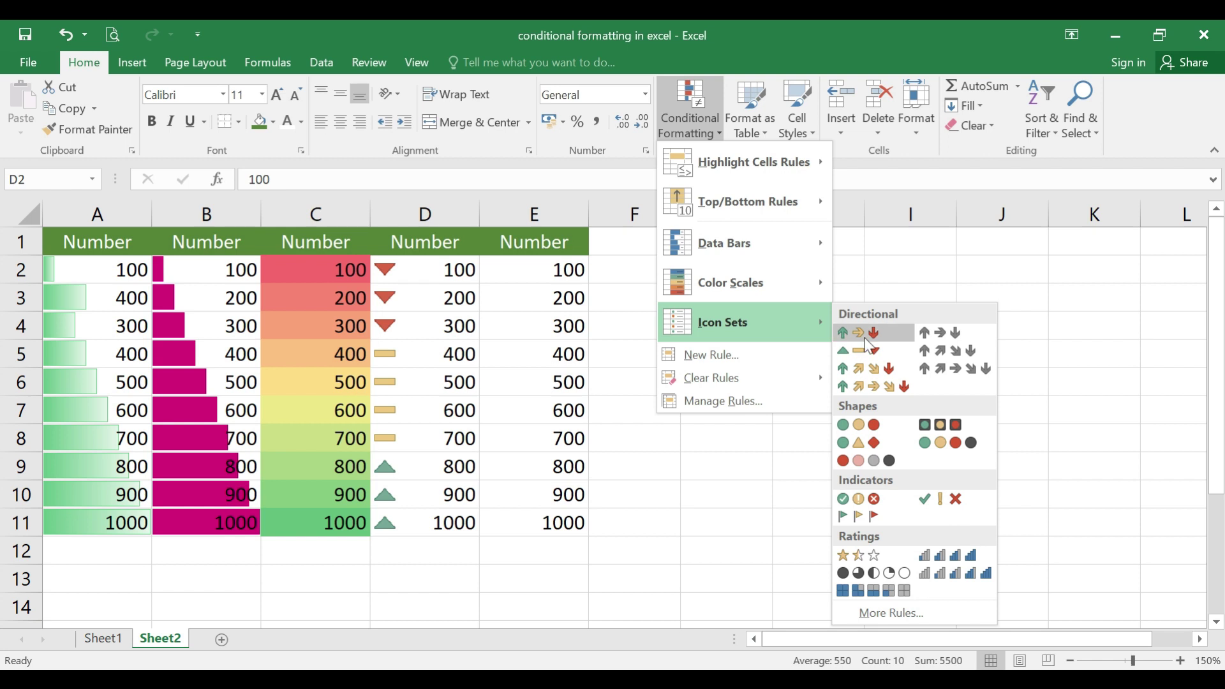
left_click(867, 340)
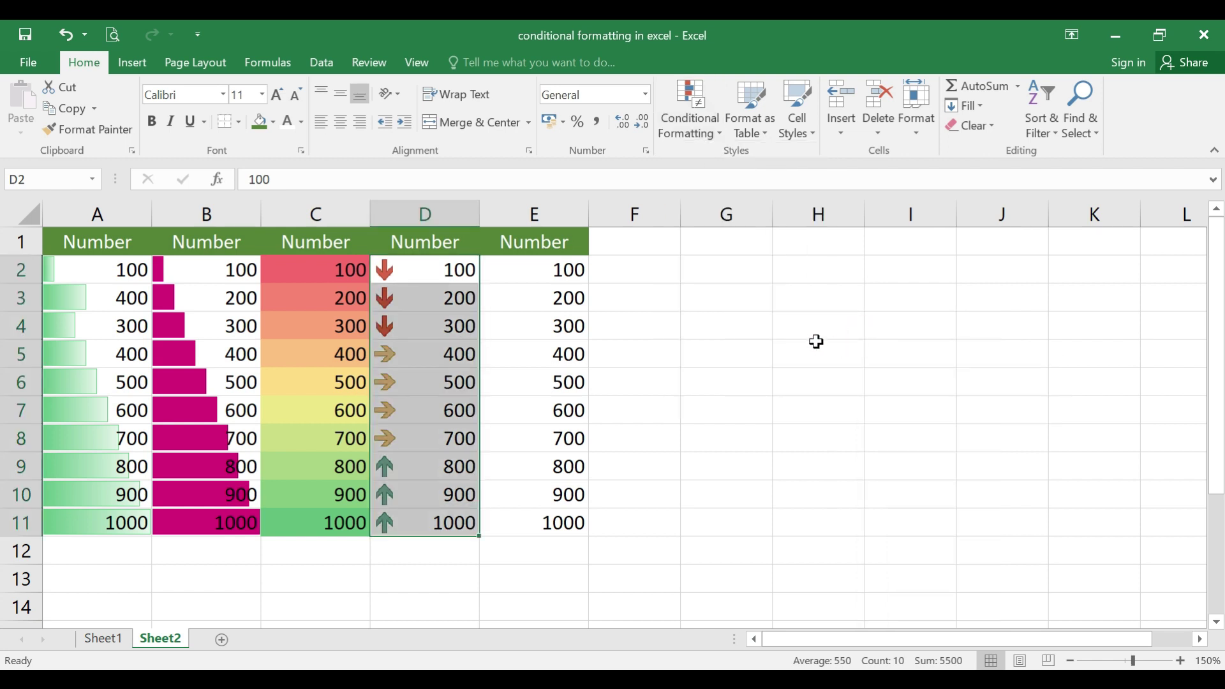
Examine which values in column D get the green, yellow and red arrows, one group at a time
left_click(467, 400)
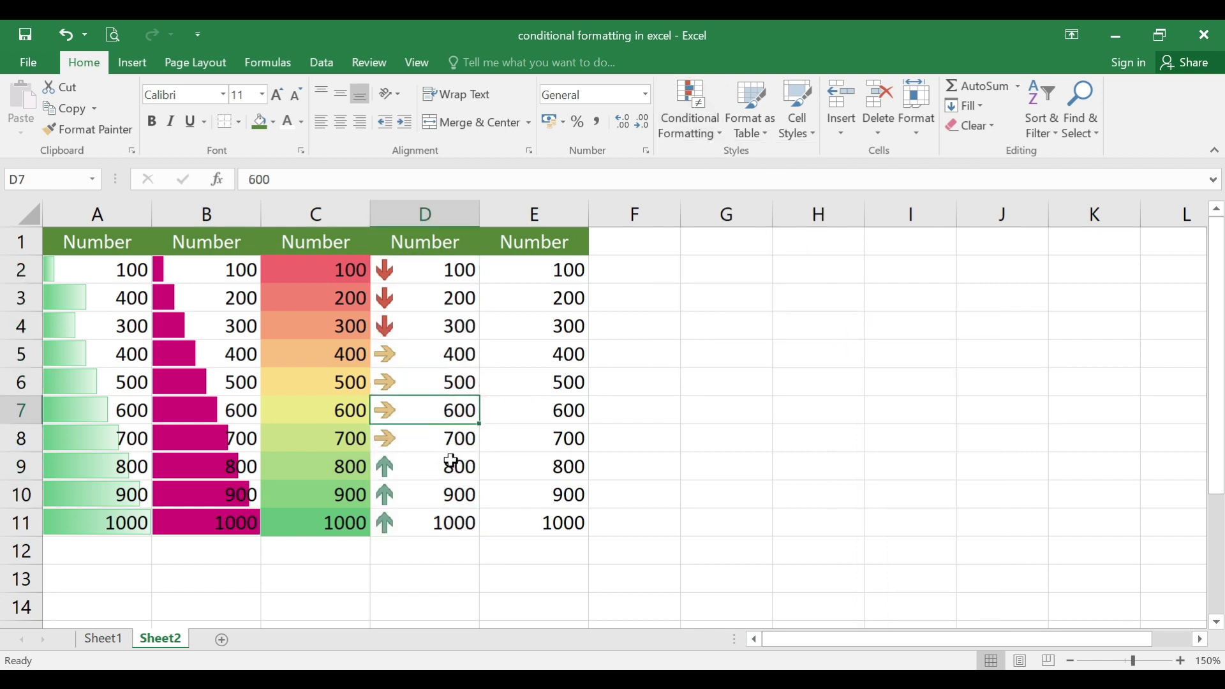
left_click_drag(451, 460, 450, 522)
left_click(429, 570)
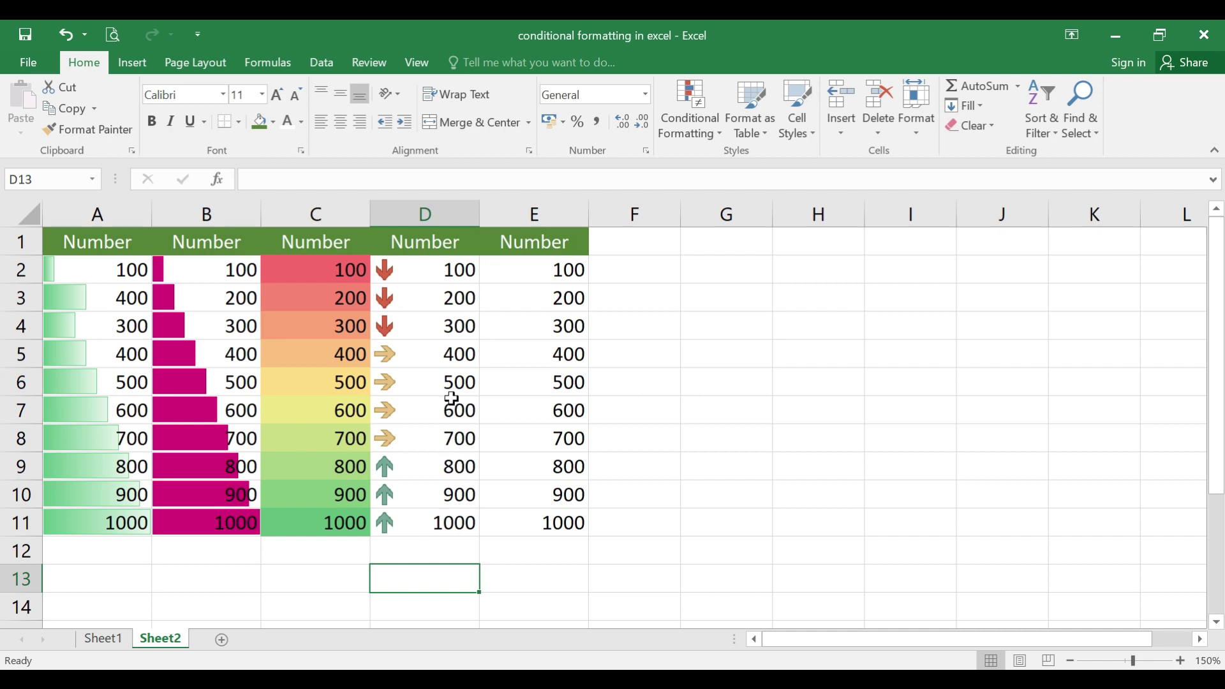
left_click_drag(423, 355, 422, 432)
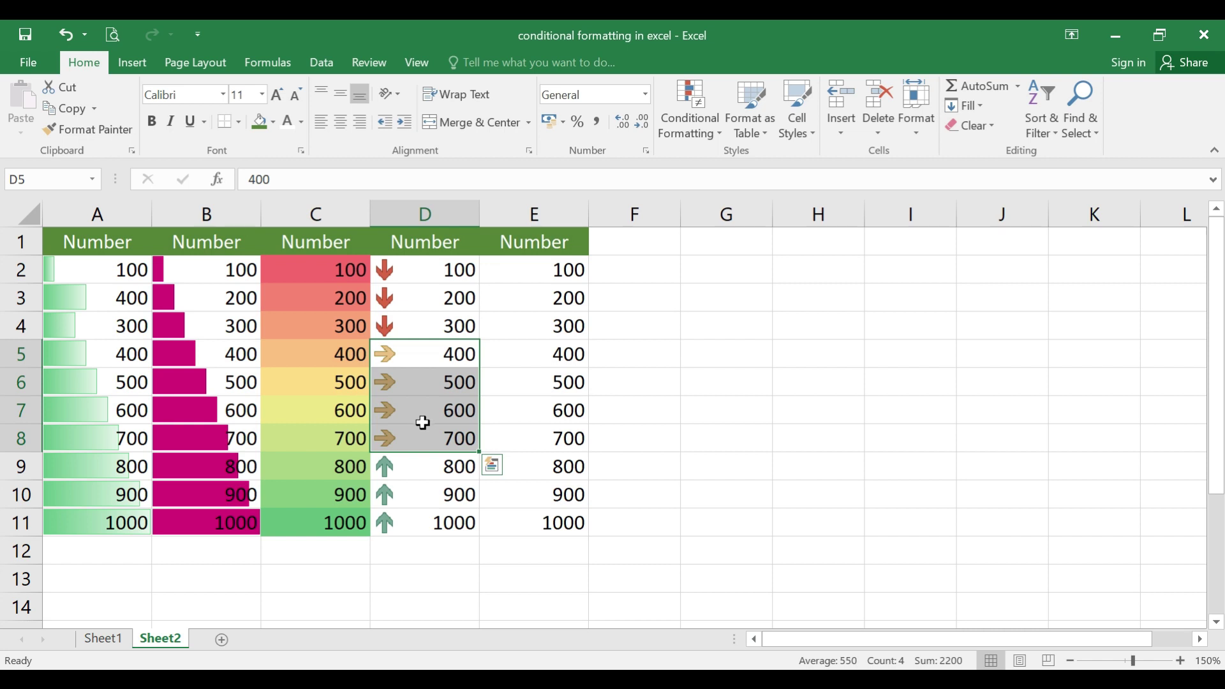
left_click(443, 385)
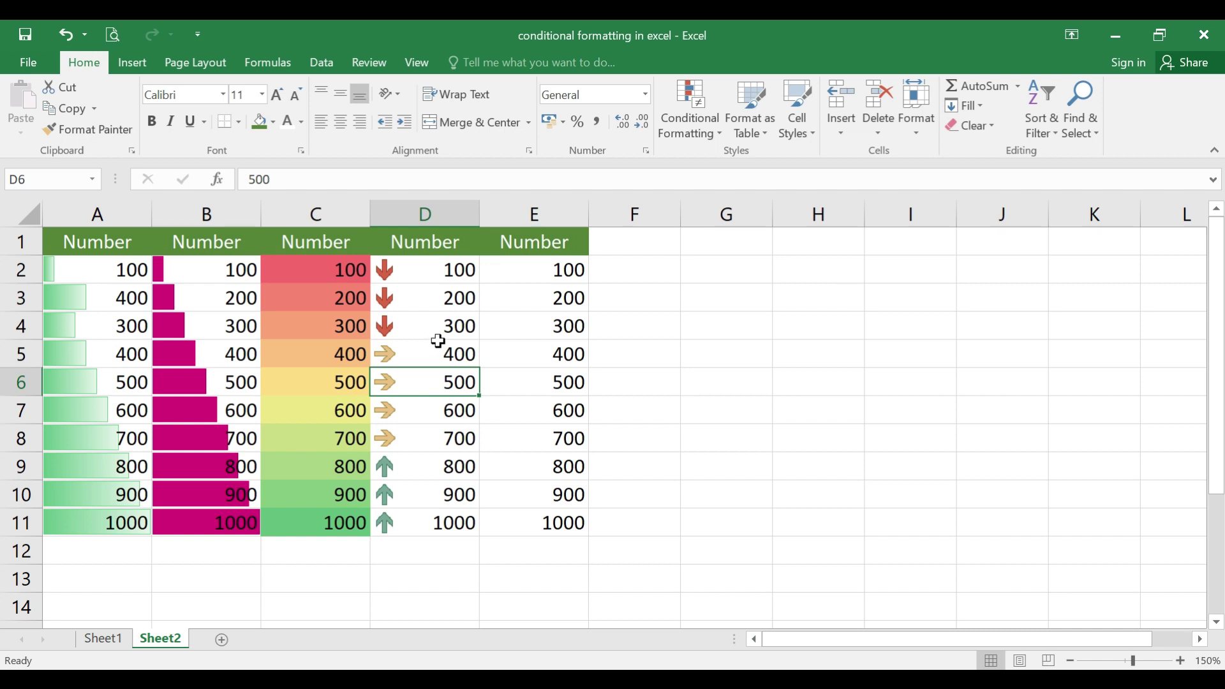
left_click_drag(419, 272, 420, 328)
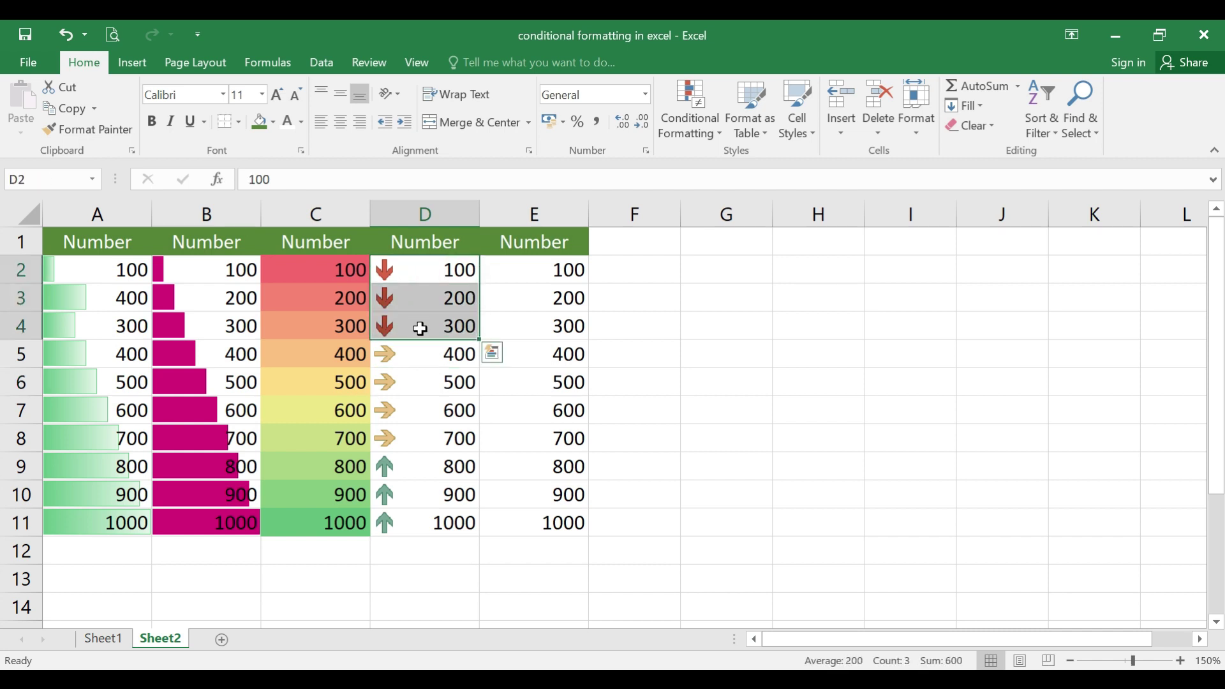
left_click(438, 350)
Apply the ratings icon set with five signal-bar levels to the numbers in E2:E11
left_click_drag(548, 272, 571, 514)
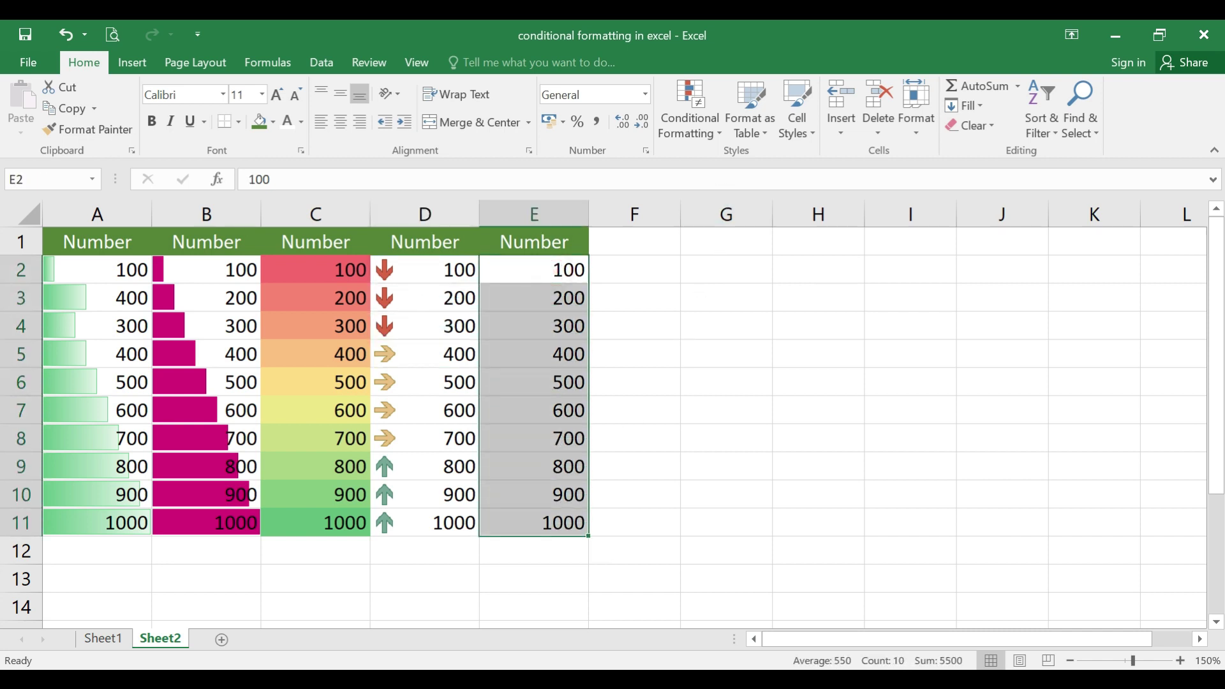
left_click(690, 115)
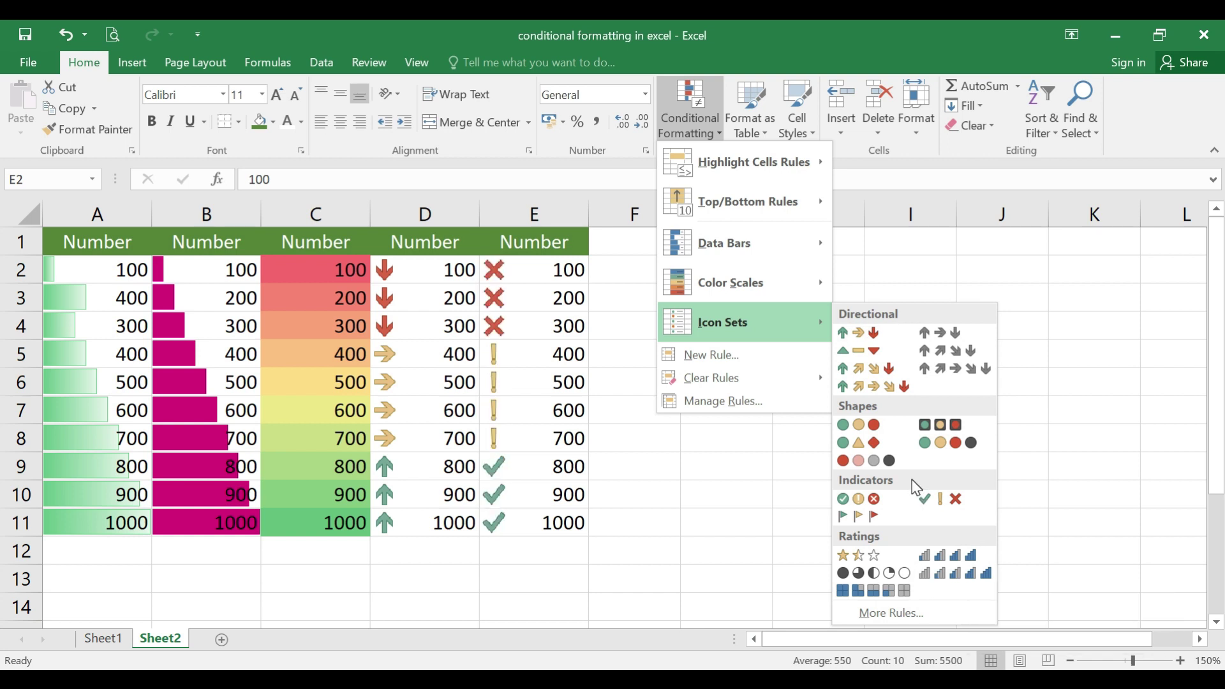
left_click(956, 573)
left_click(706, 466)
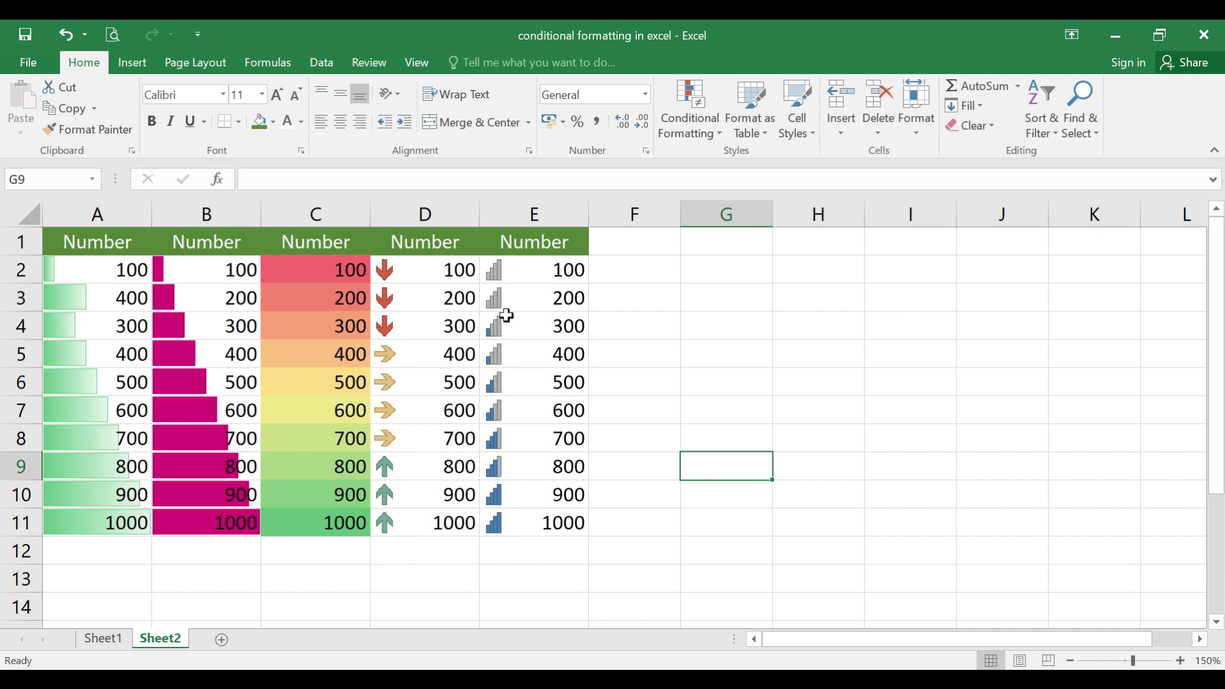
Clear the conditional formatting rules from the selected cells E2:E11 only
left_click_drag(527, 273, 537, 527)
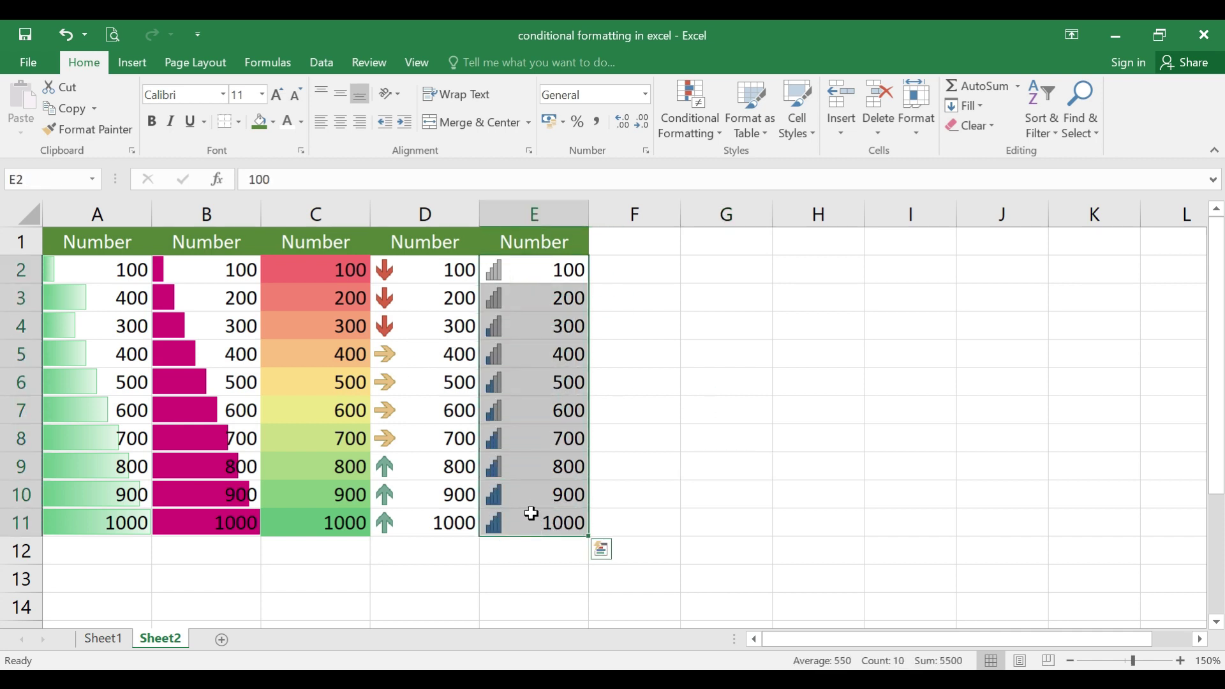
left_click(714, 137)
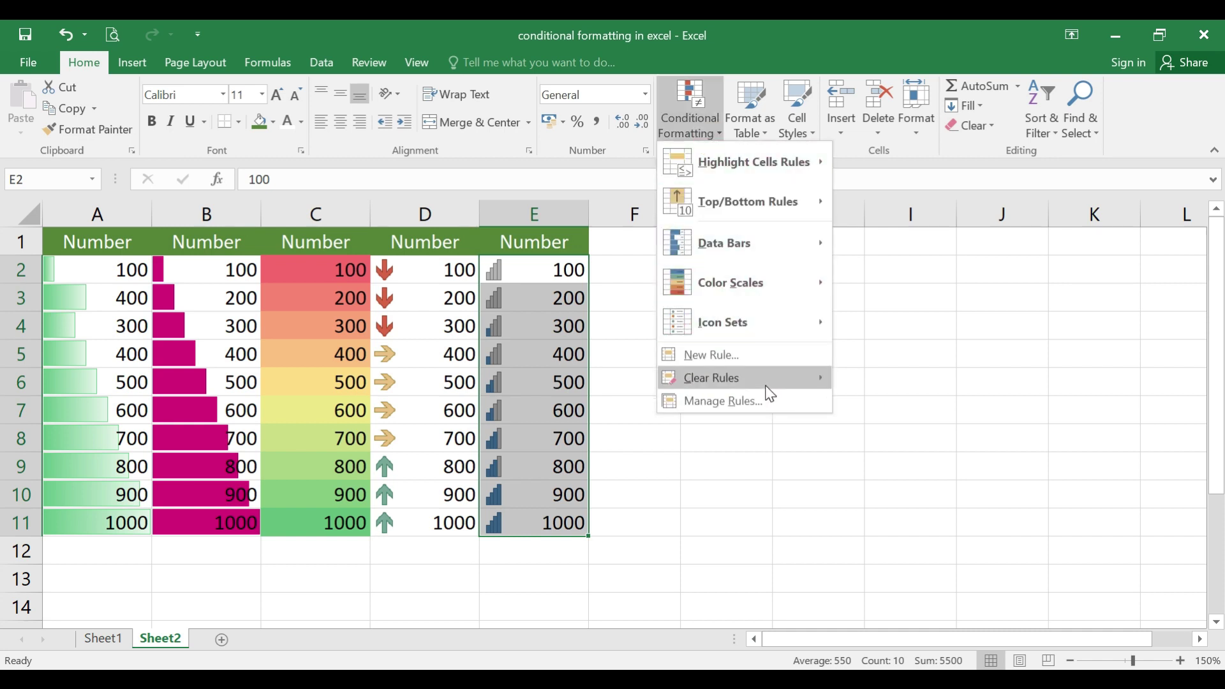
mouse_move(794, 389)
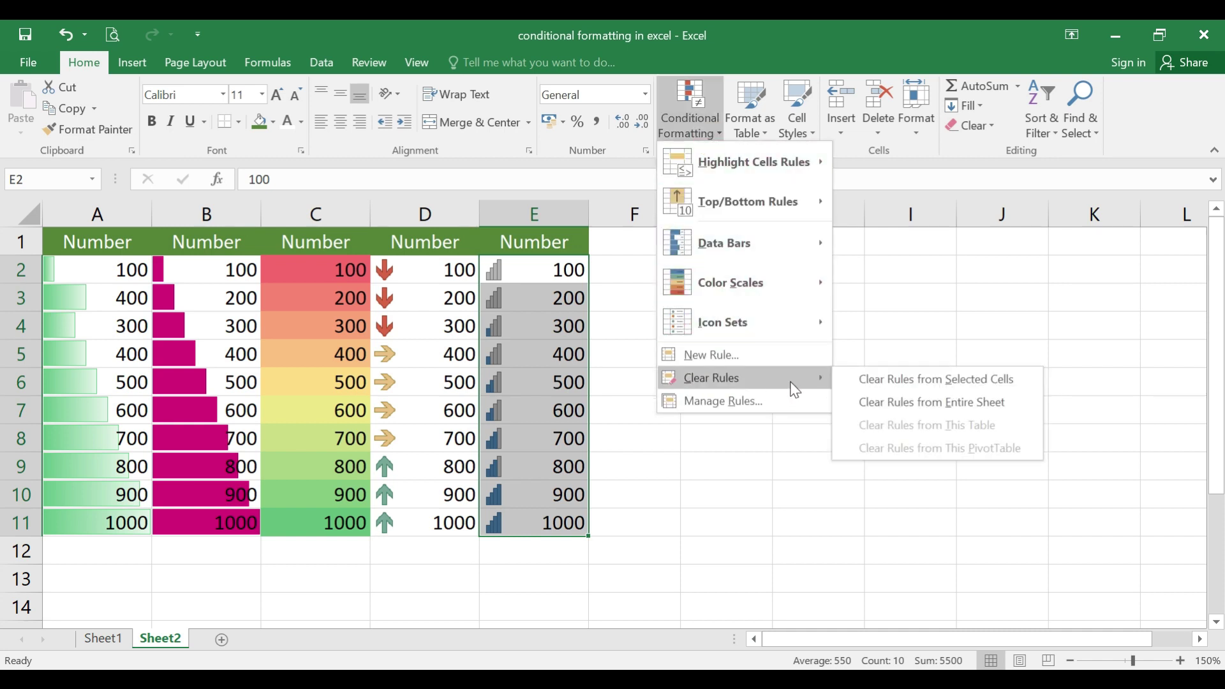
left_click(890, 387)
left_click(653, 430)
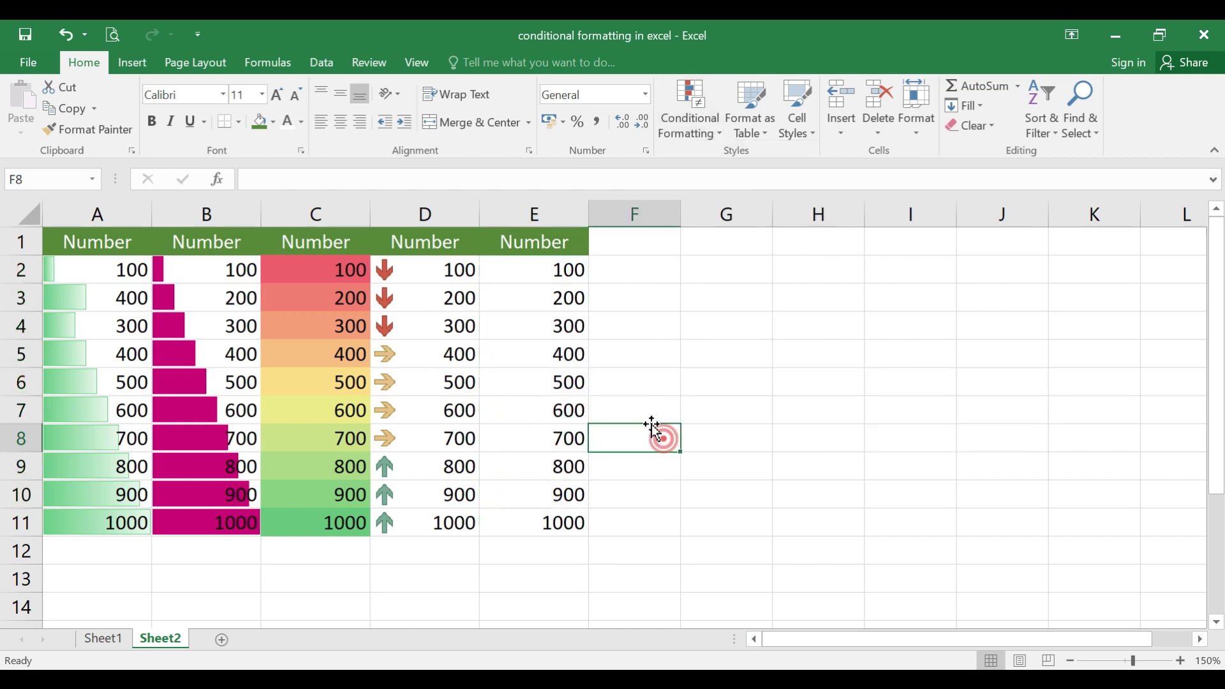
Clear all conditional formatting rules from the entire Sheet2
left_click(689, 122)
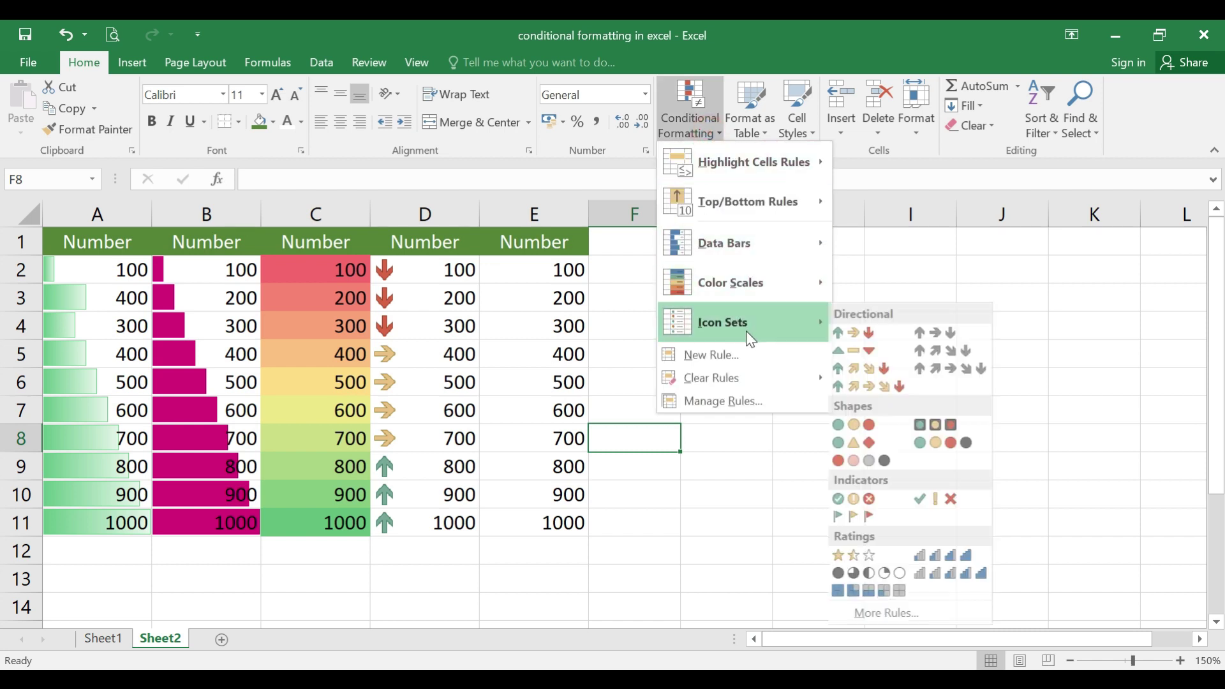
mouse_move(763, 375)
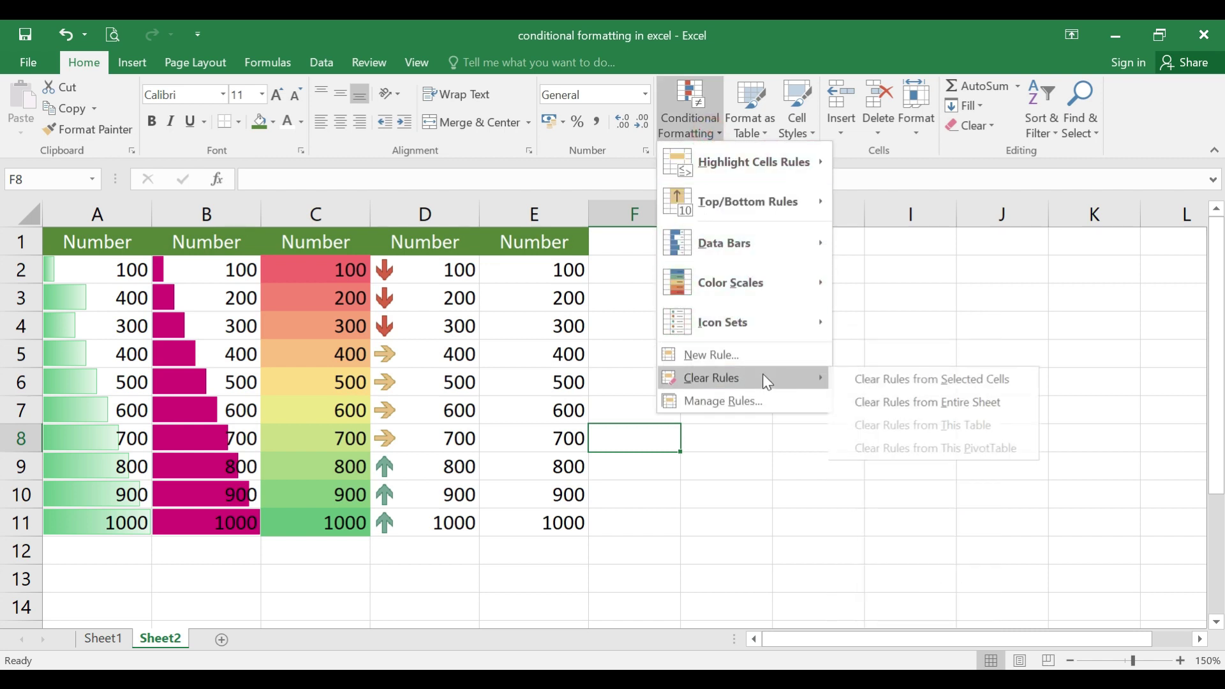
left_click(903, 405)
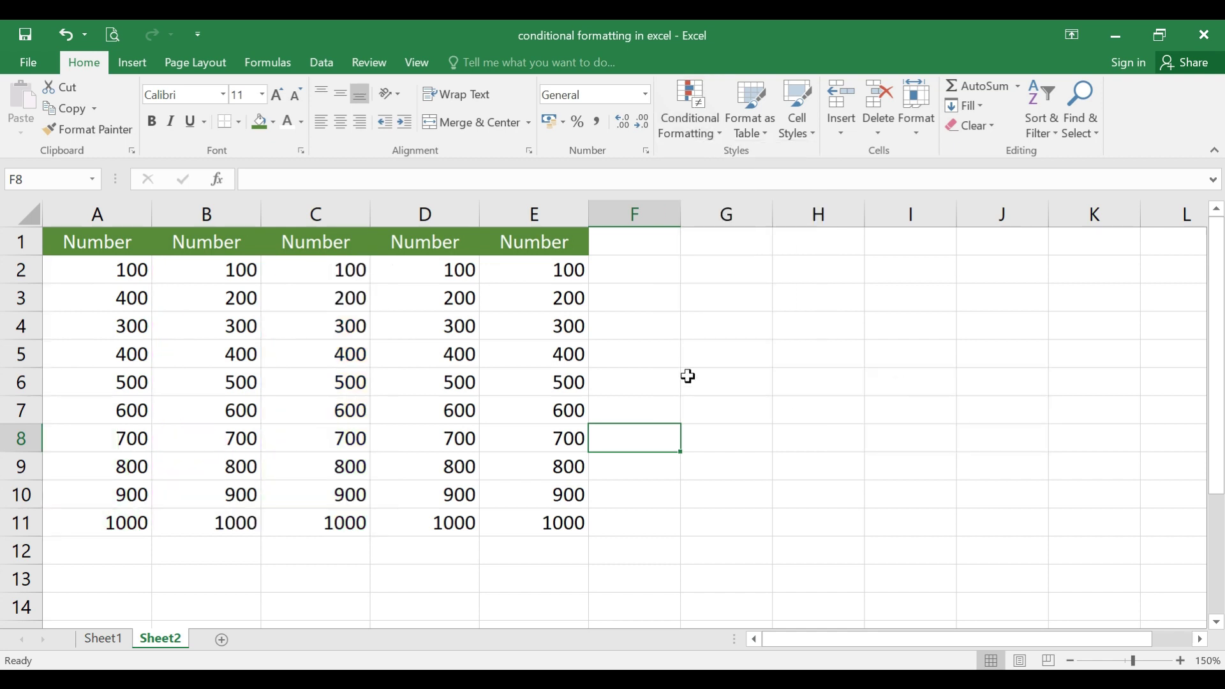